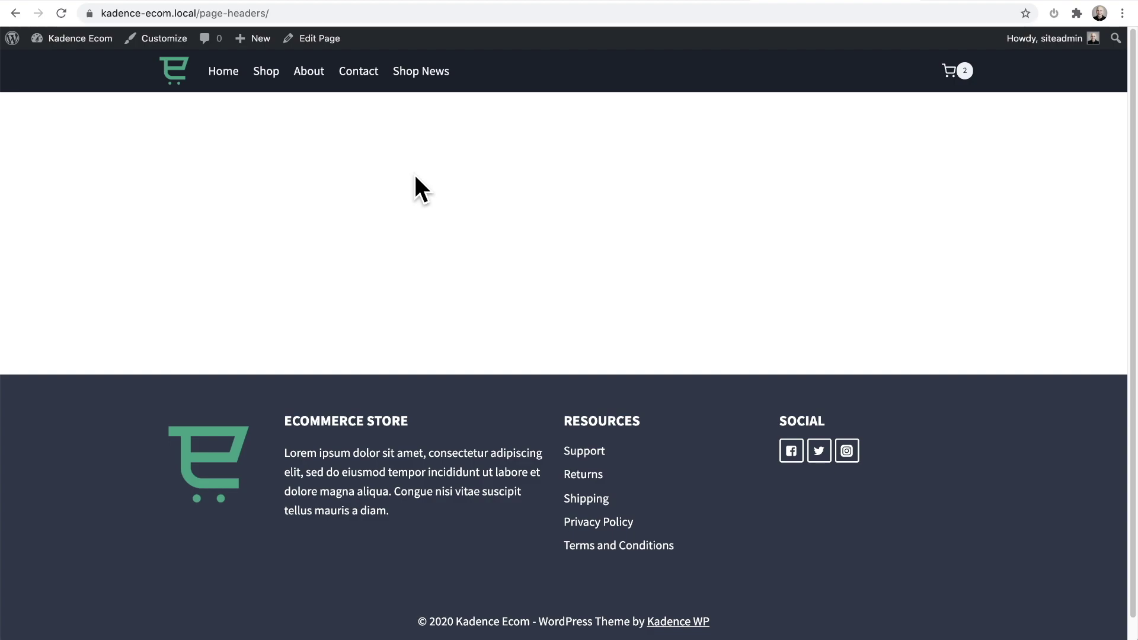
- Launch the Customizer from the Page Headers page and go to the Page Layout settings
click(169, 42)
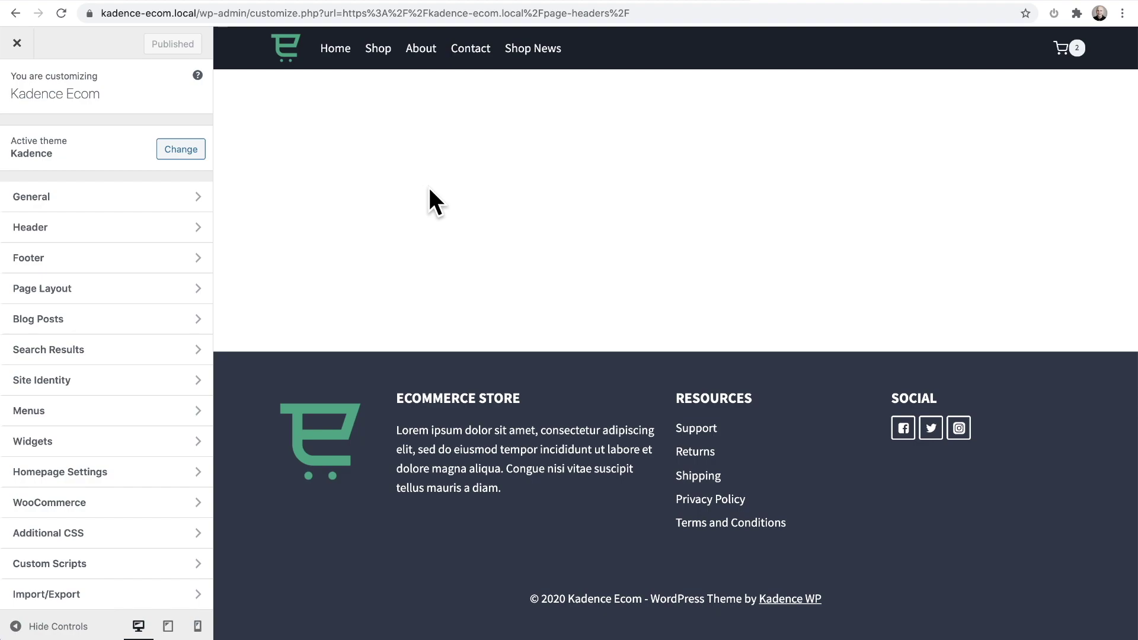
mouse_move(425, 187)
mouse_down()
mouse_move(140, 290)
mouse_move(45, 300)
mouse_move(71, 320)
mouse_move(92, 299)
mouse_move(110, 215)
mouse_move(40, 177)
mouse_move(69, 171)
mouse_move(29, 205)
mouse_move(29, 185)
mouse_up()
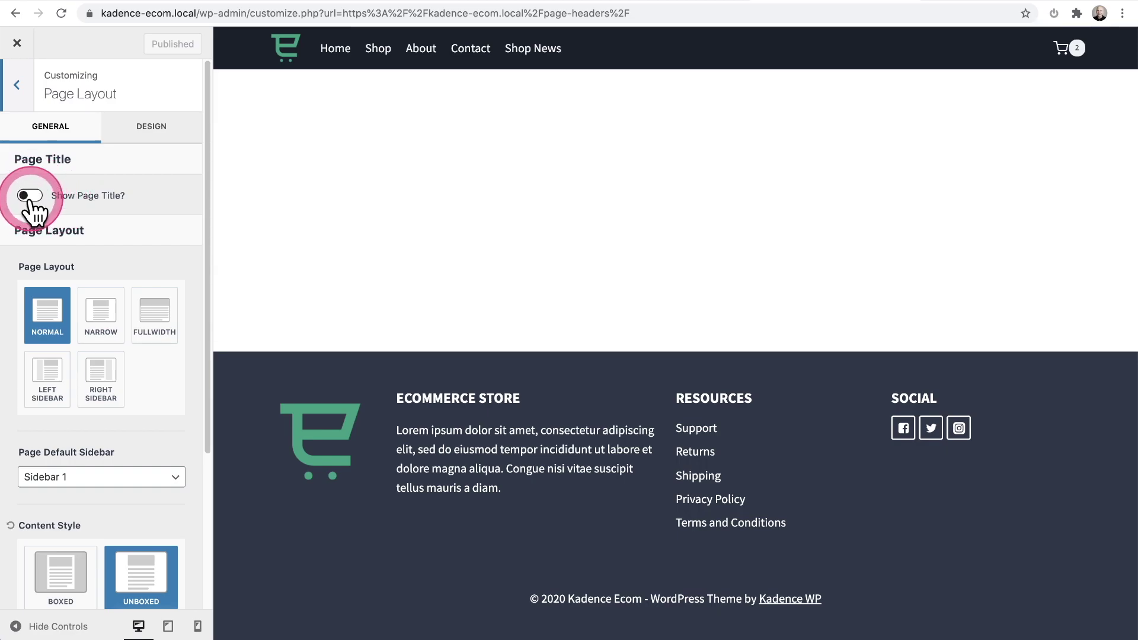
- Turn on Show Page Title for pages
click(30, 196)
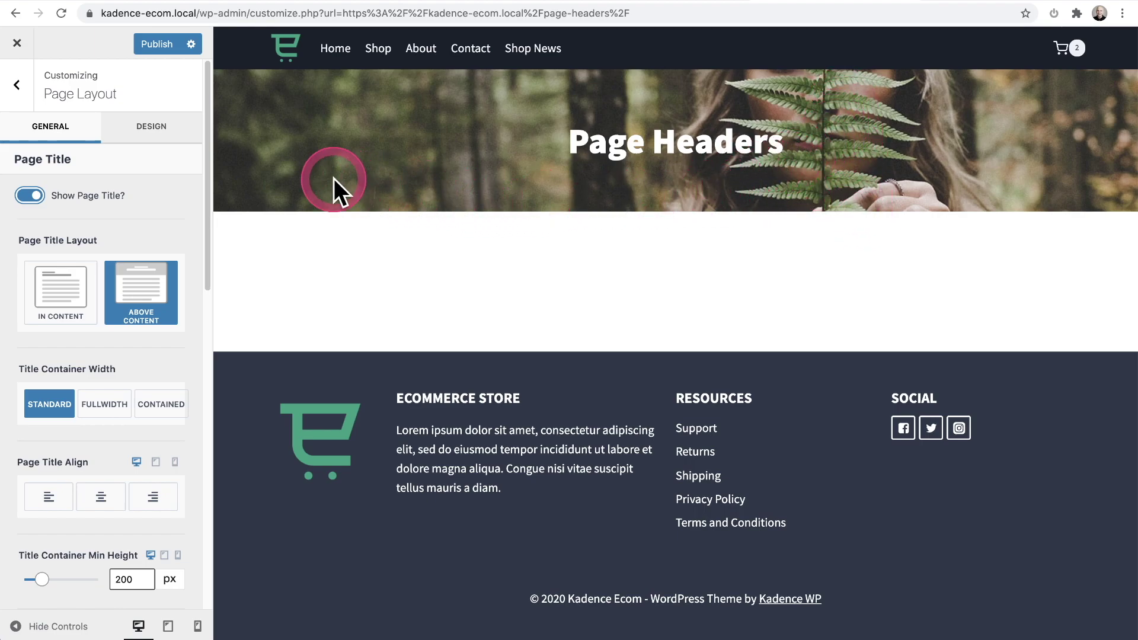
scroll(172, 202, down, 3)
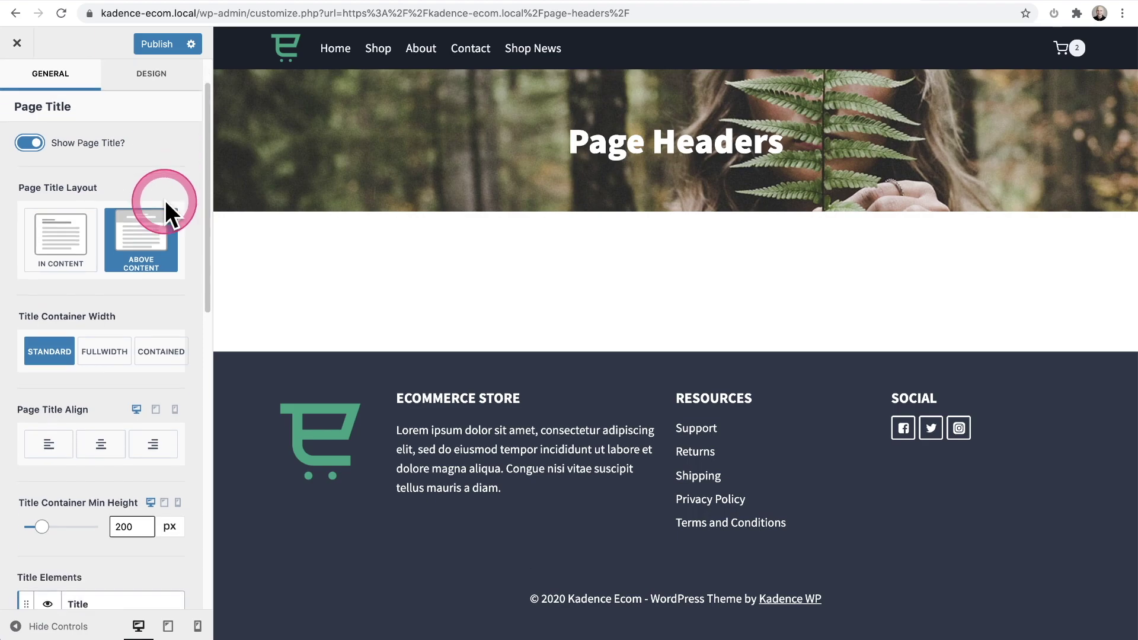
scroll(126, 223, down, 2)
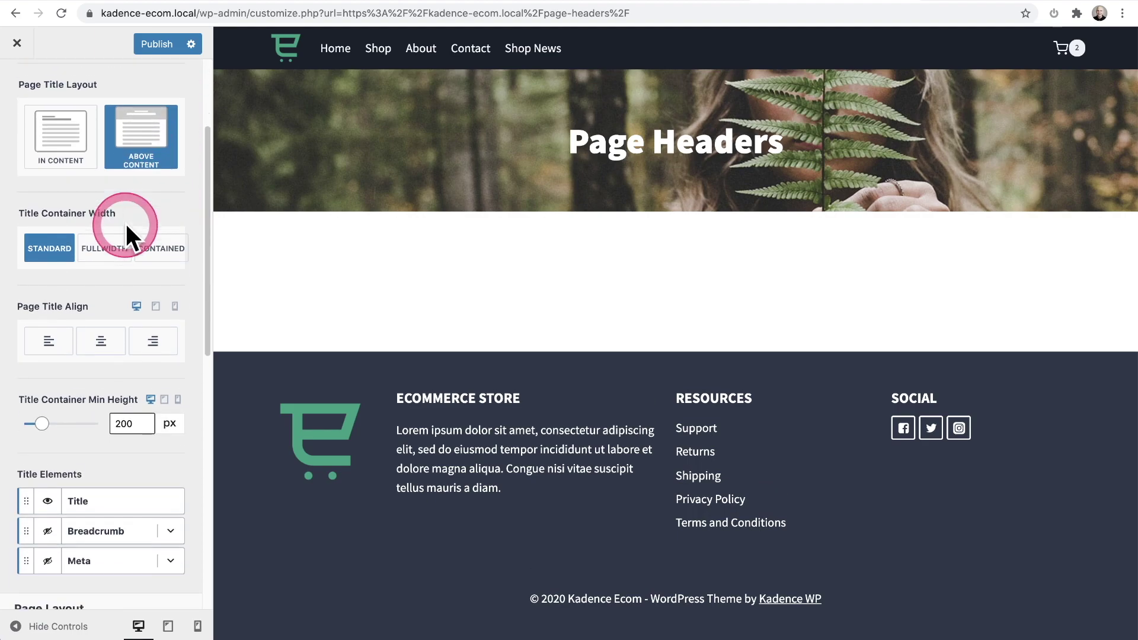
scroll(112, 229, down, 2)
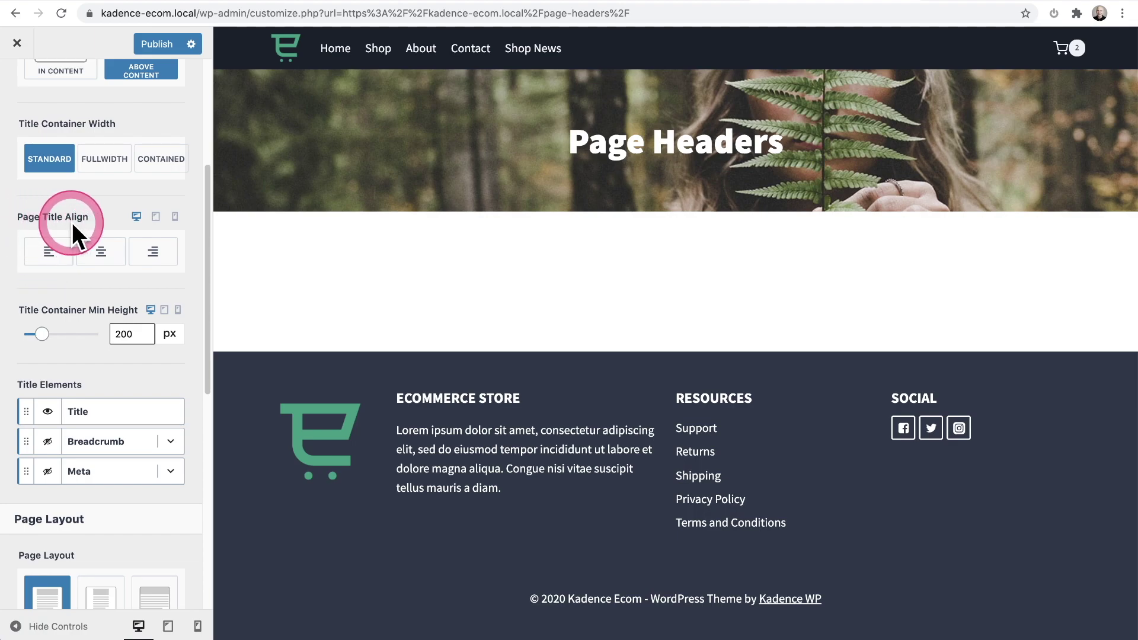
- Try left, centre and right Page Title Align, settling on centre
click(48, 259)
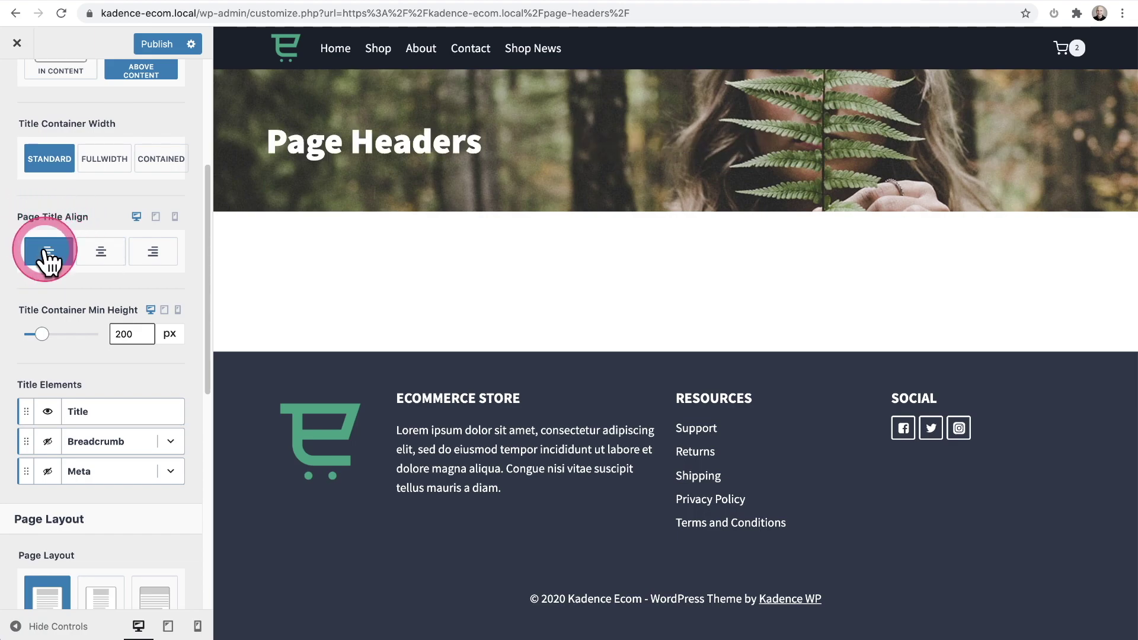
click(100, 252)
click(159, 252)
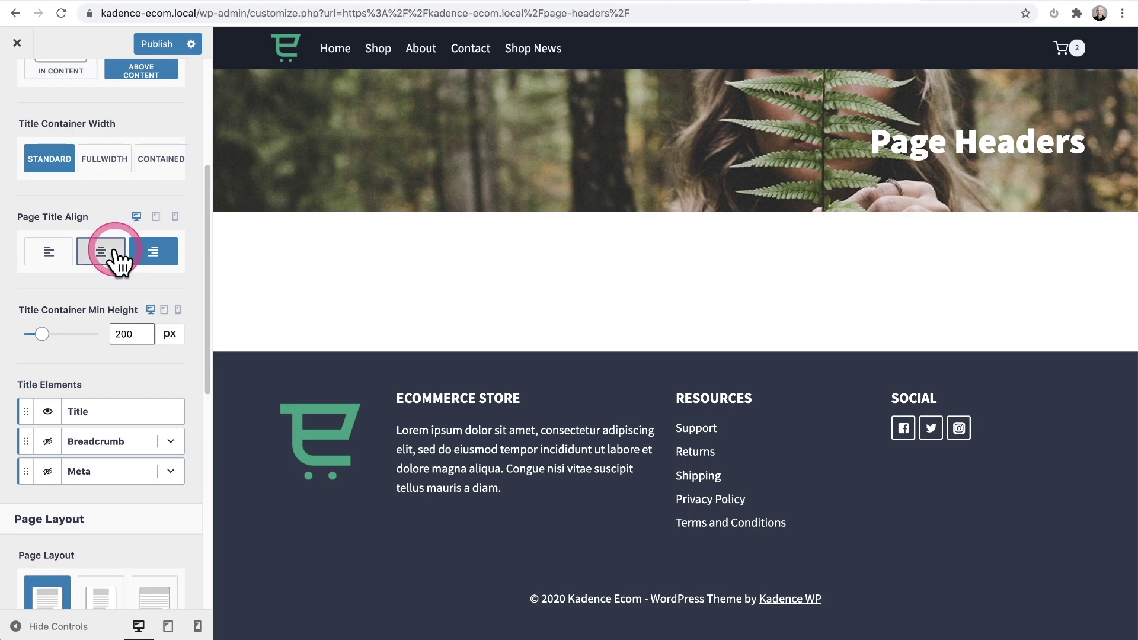
click(114, 253)
scroll(87, 332, down, 1)
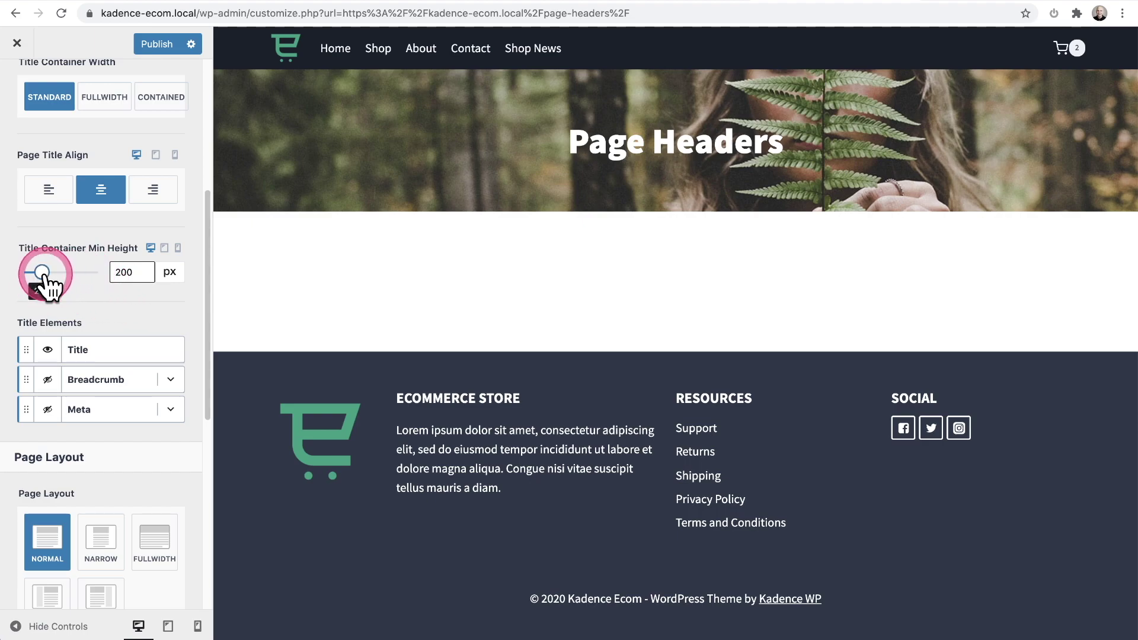
drag(46, 283, 49, 283)
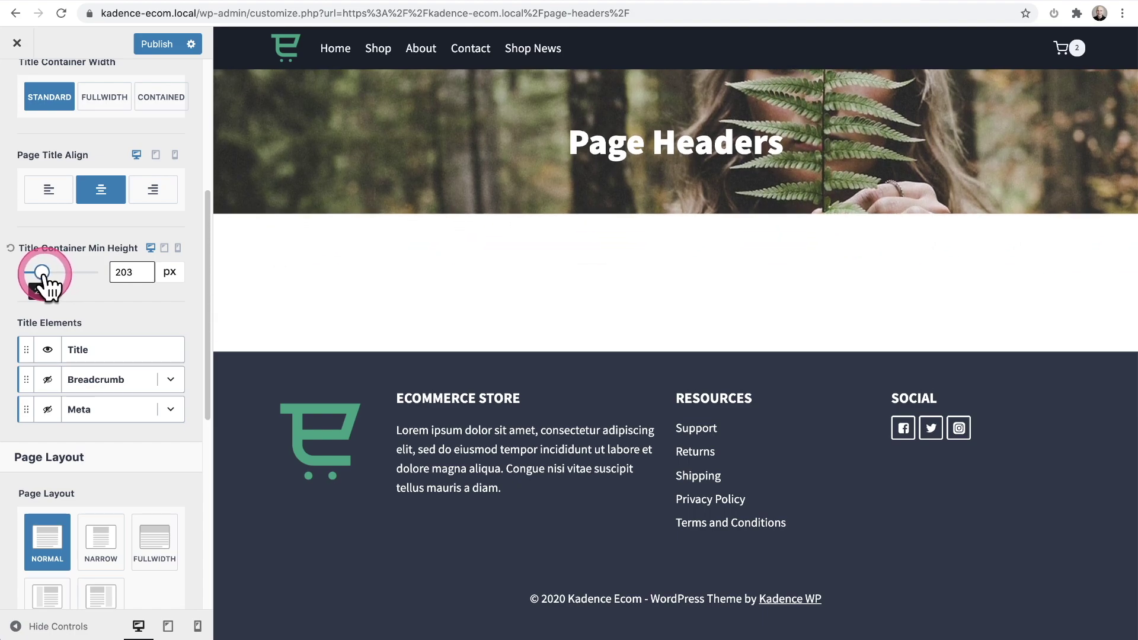
click(133, 272)
double_click(144, 275)
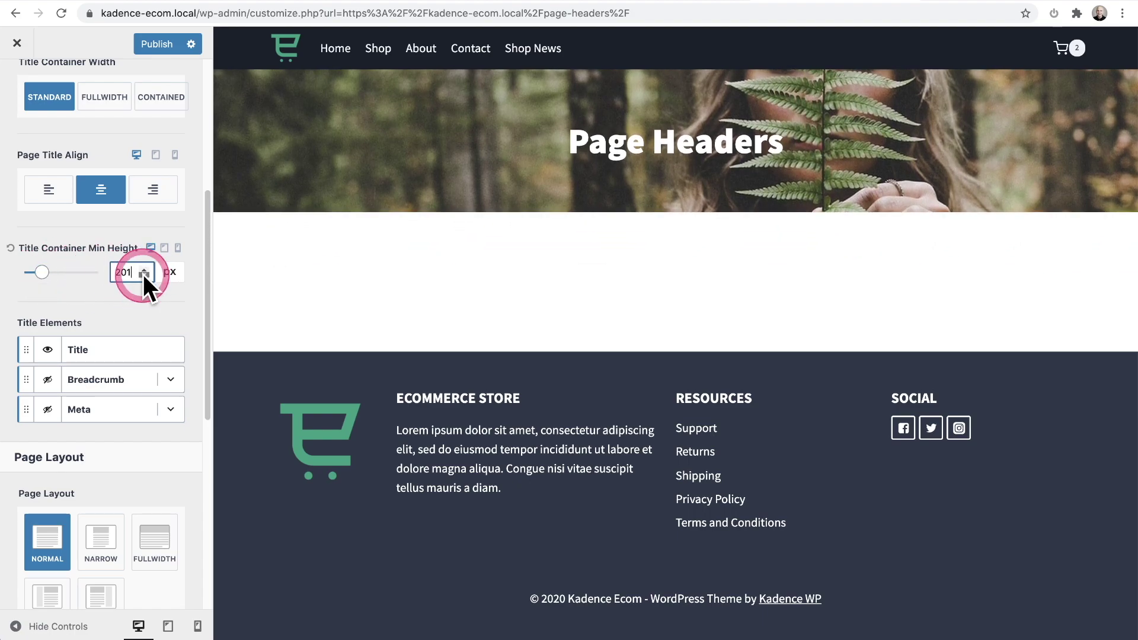
click(144, 275)
scroll(119, 278, down, 2)
click(99, 290)
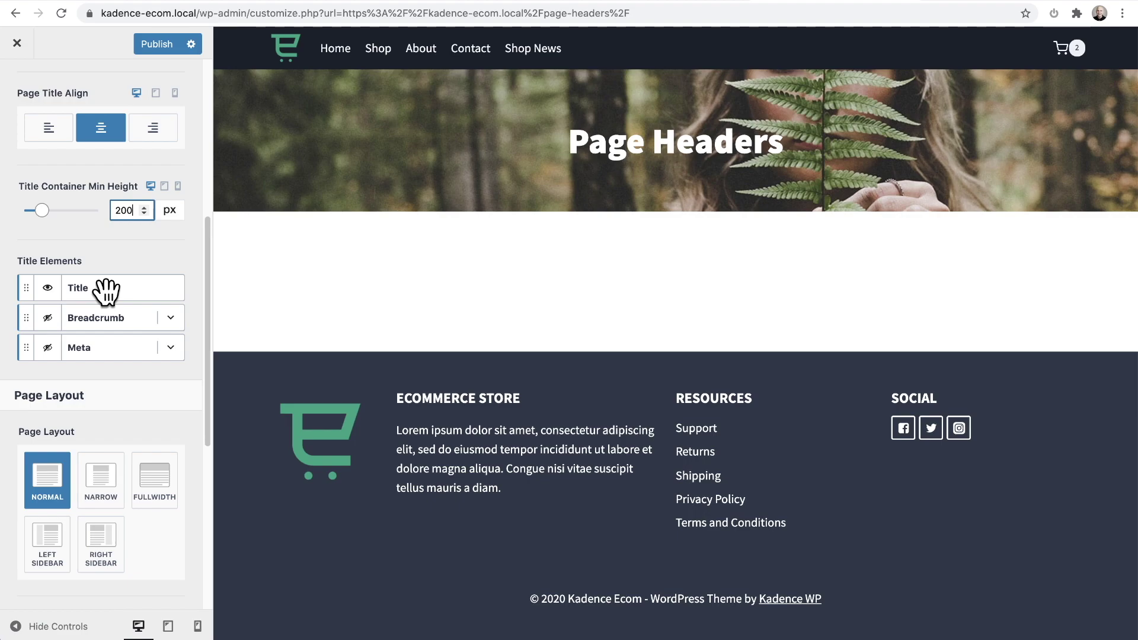
drag(88, 293, 54, 325)
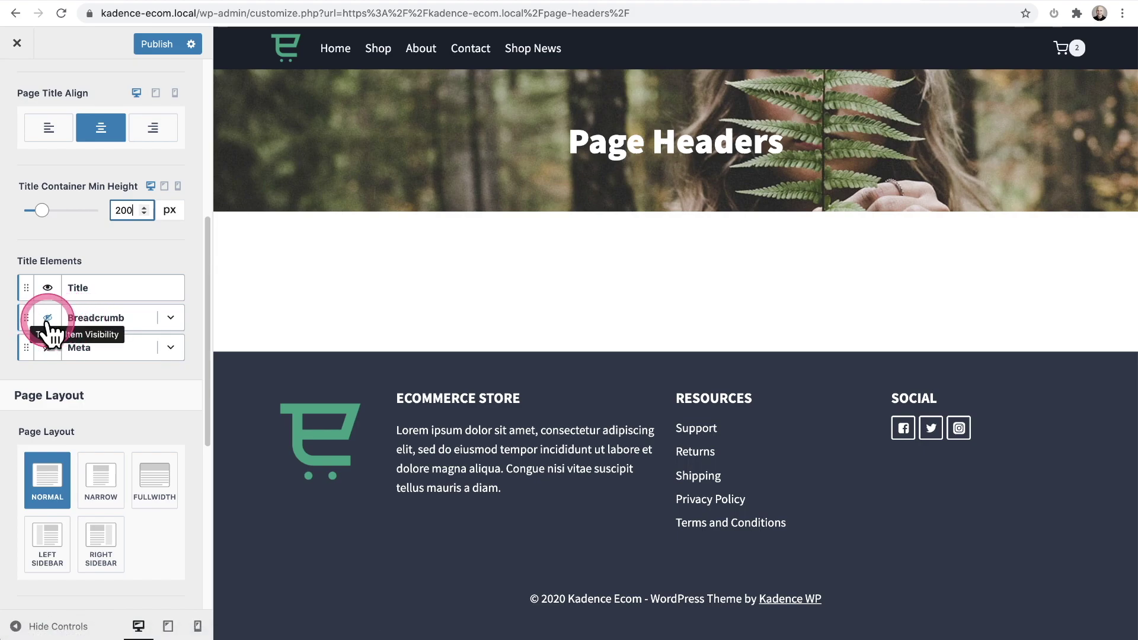
click(49, 325)
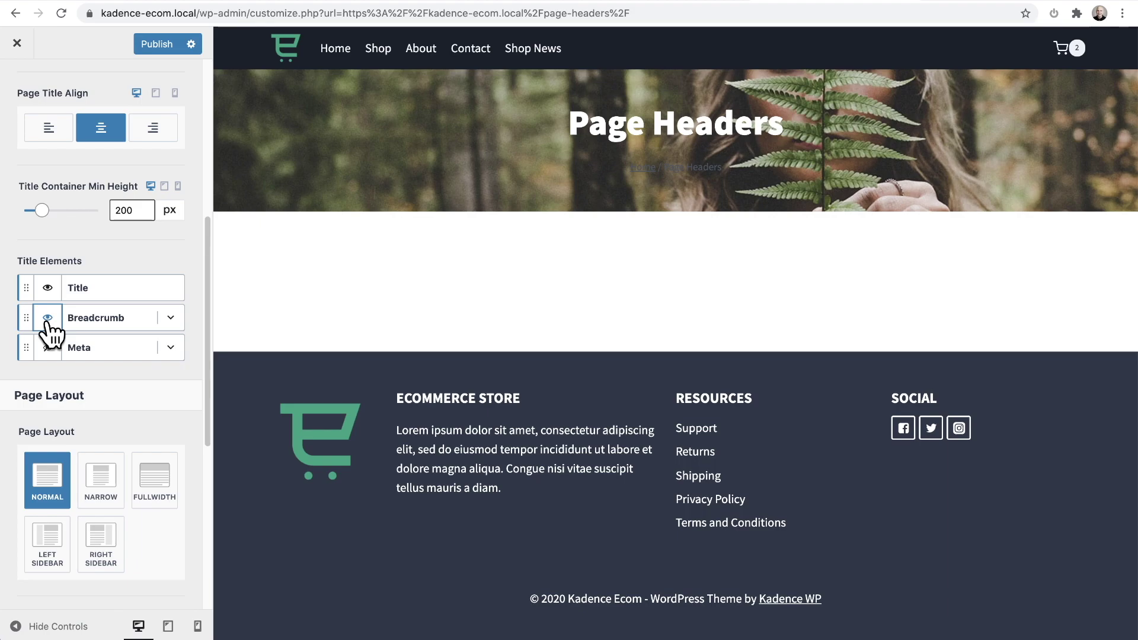
drag(466, 254, 627, 173)
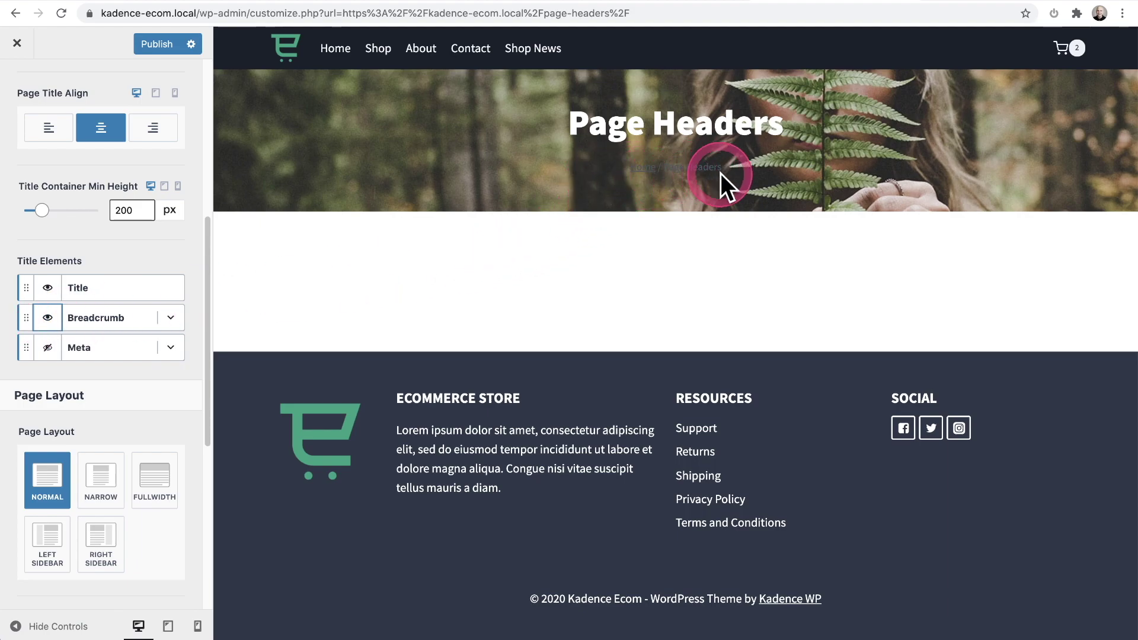
mouse_move(720, 173)
mouse_down()
mouse_move(393, 218)
mouse_move(74, 303)
mouse_move(80, 321)
mouse_move(43, 359)
mouse_move(160, 343)
mouse_move(176, 353)
mouse_up()
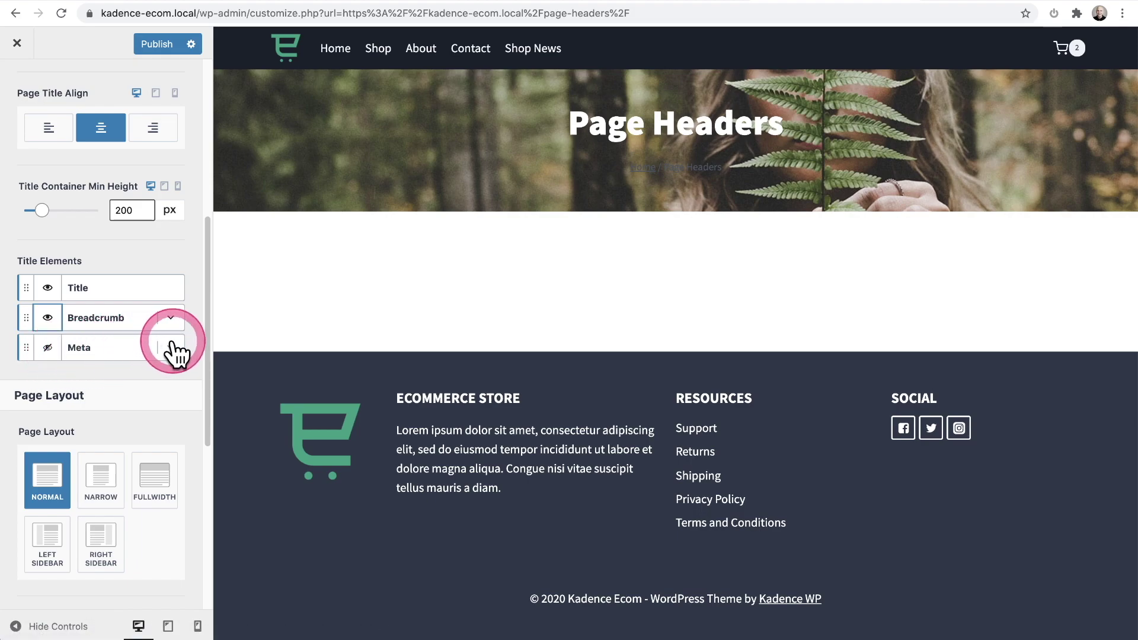
click(172, 347)
scroll(149, 341, down, 2)
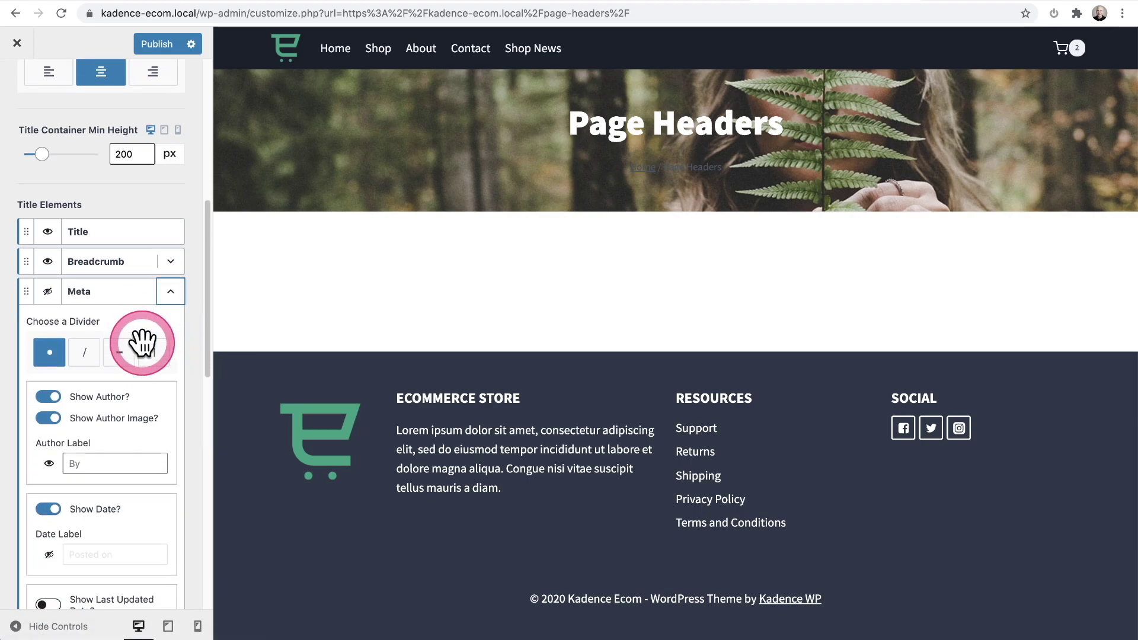
scroll(142, 343, down, 5)
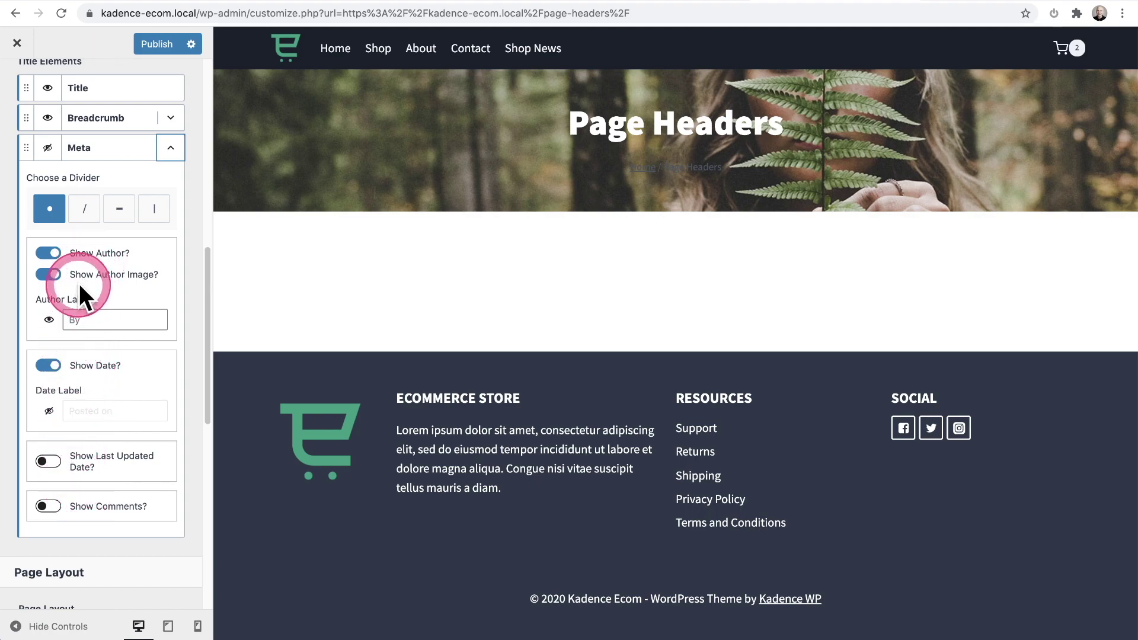
scroll(71, 300, up, 5)
click(169, 355)
scroll(45, 360, up, 2)
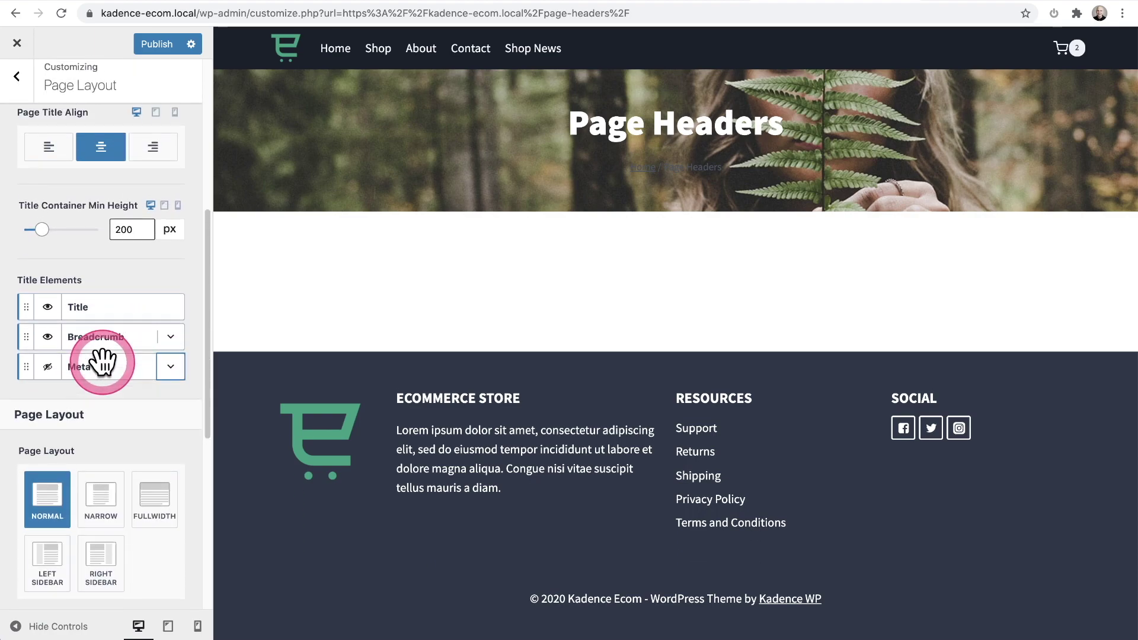
click(170, 384)
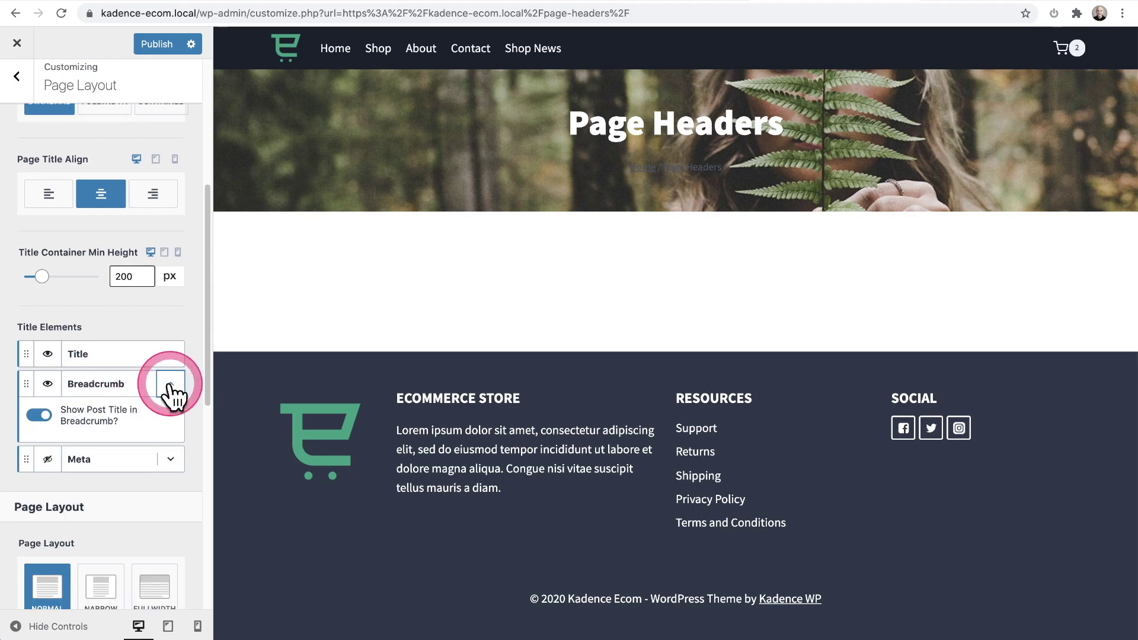
click(50, 387)
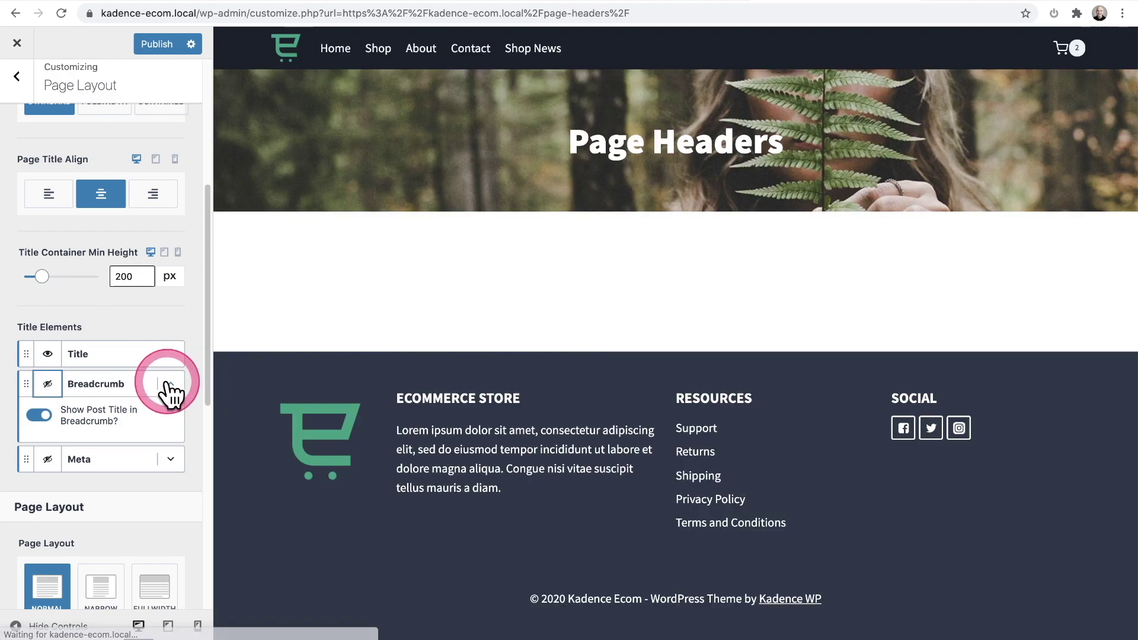
click(170, 384)
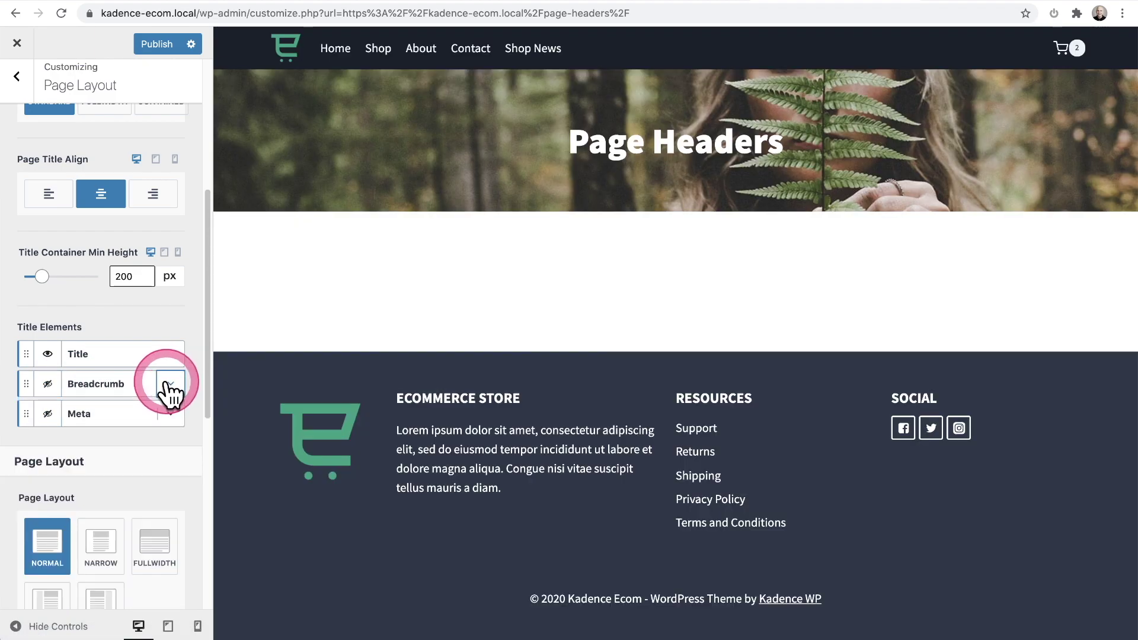
scroll(170, 395, up, 1)
scroll(167, 385, up, 5)
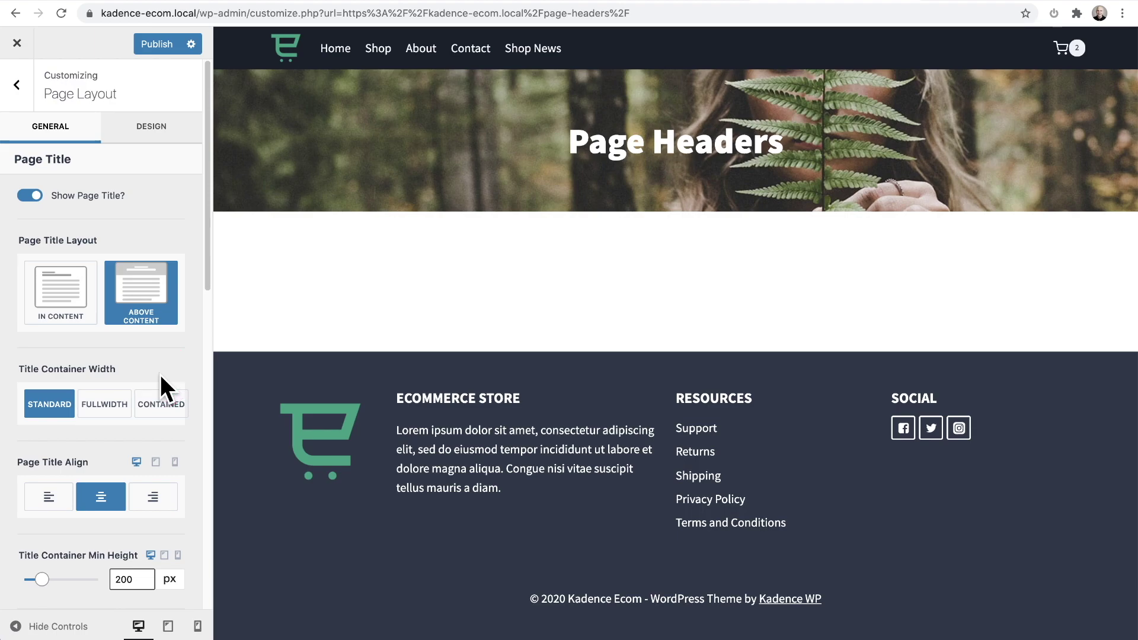
click(160, 374)
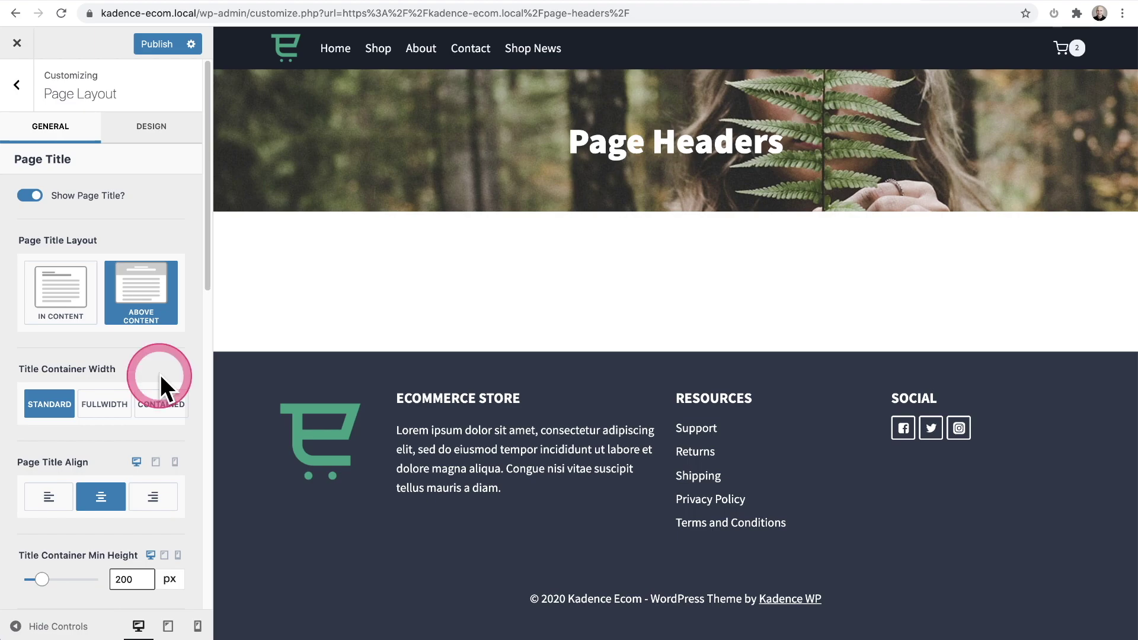
click(130, 145)
click(32, 203)
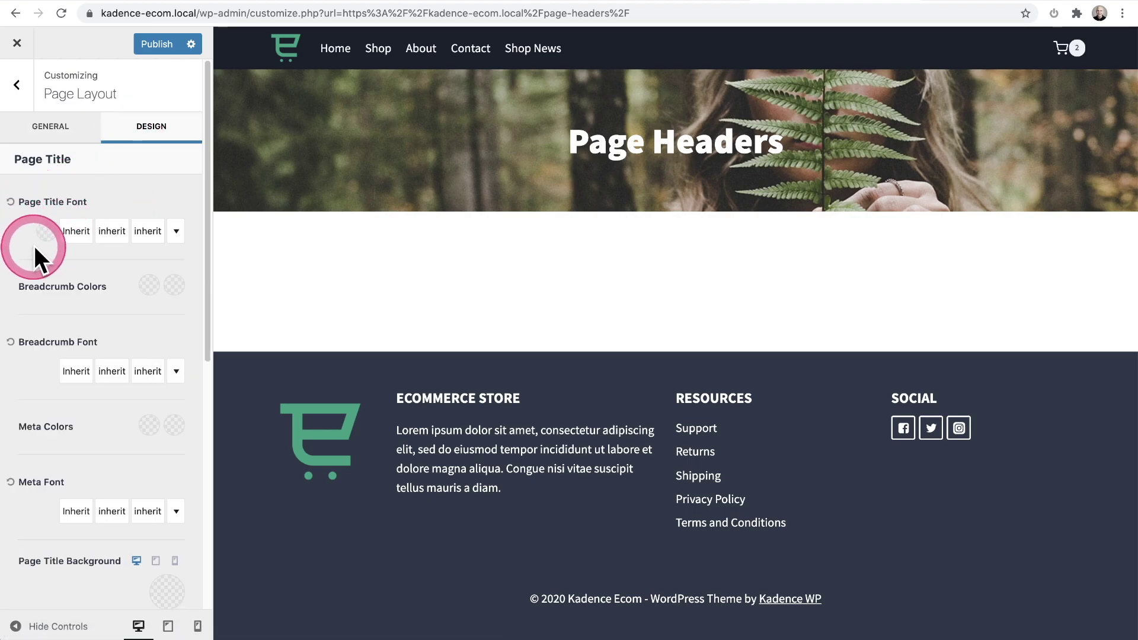
click(45, 231)
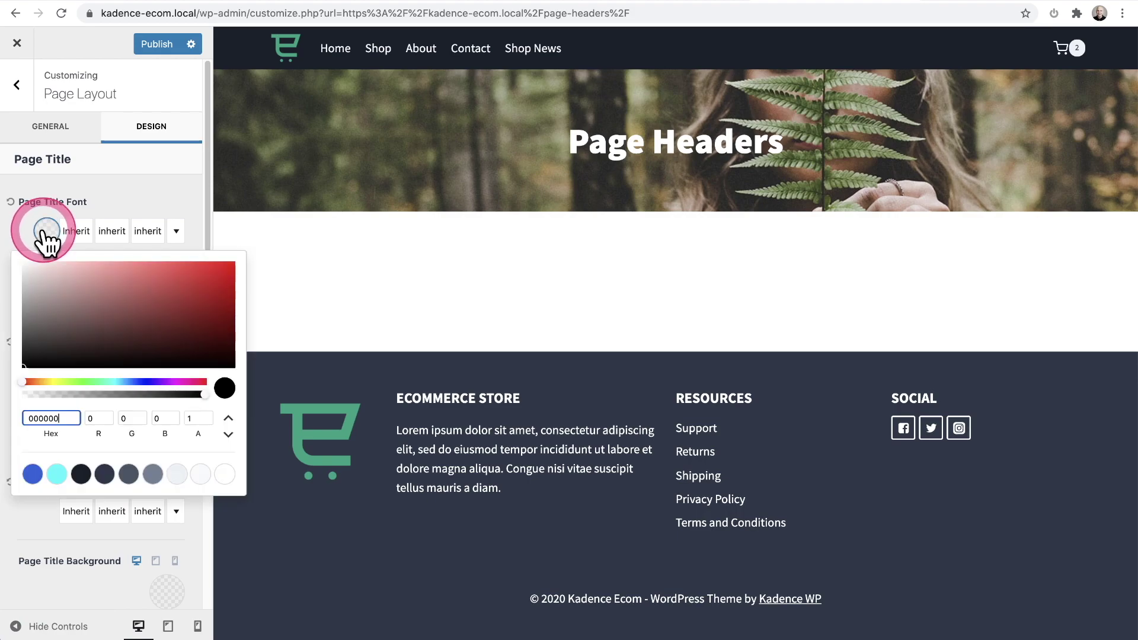
click(47, 234)
click(148, 233)
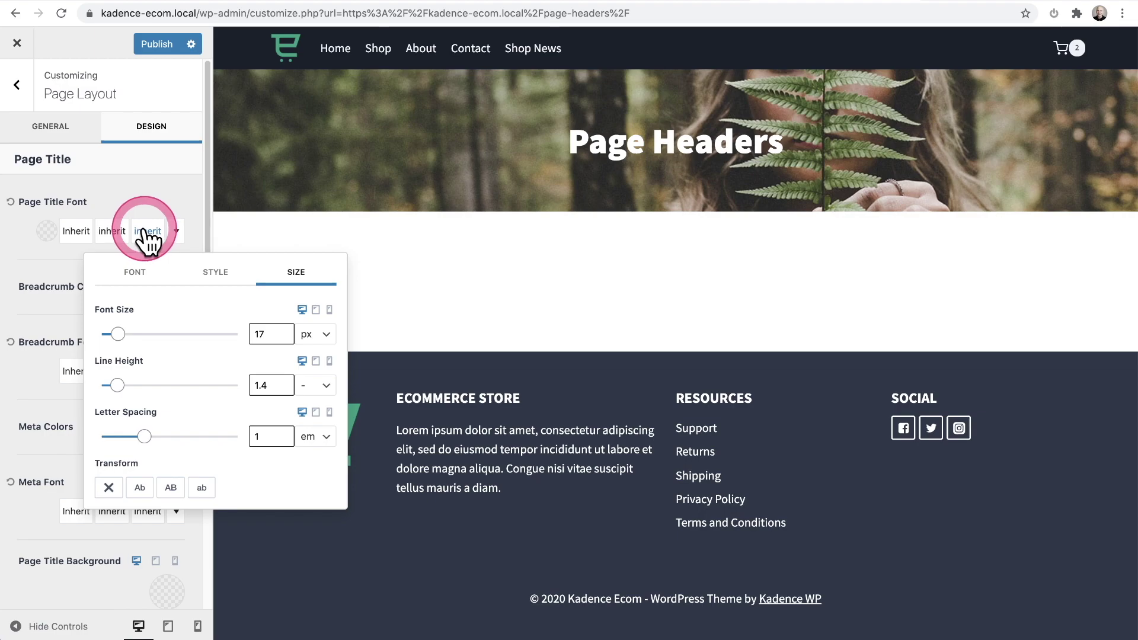
click(151, 194)
scroll(84, 264, down, 2)
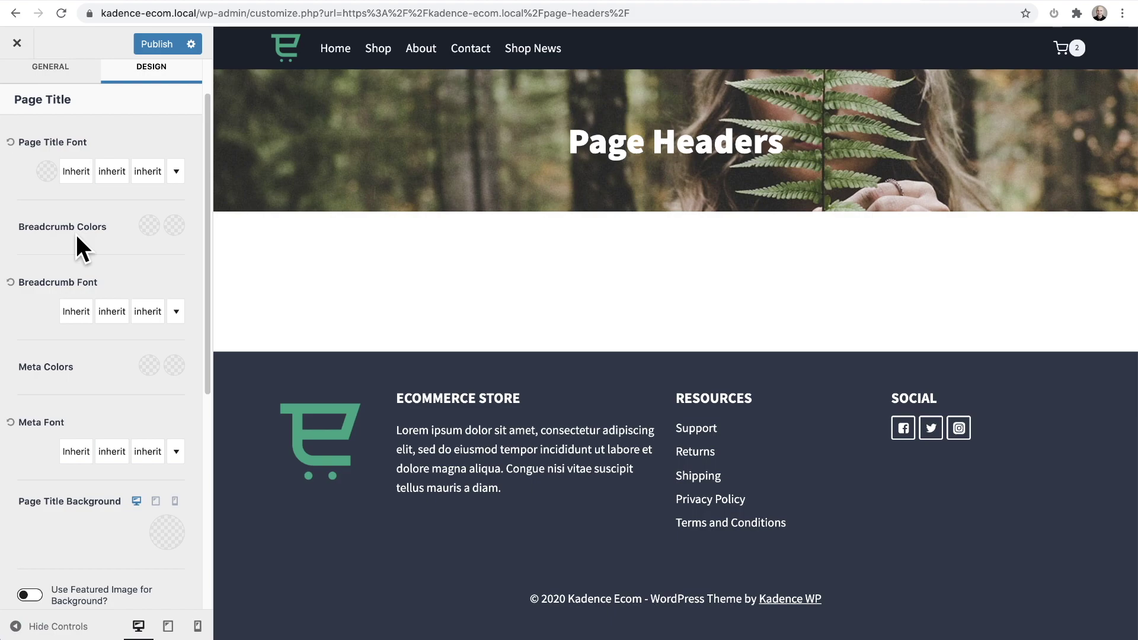
click(87, 237)
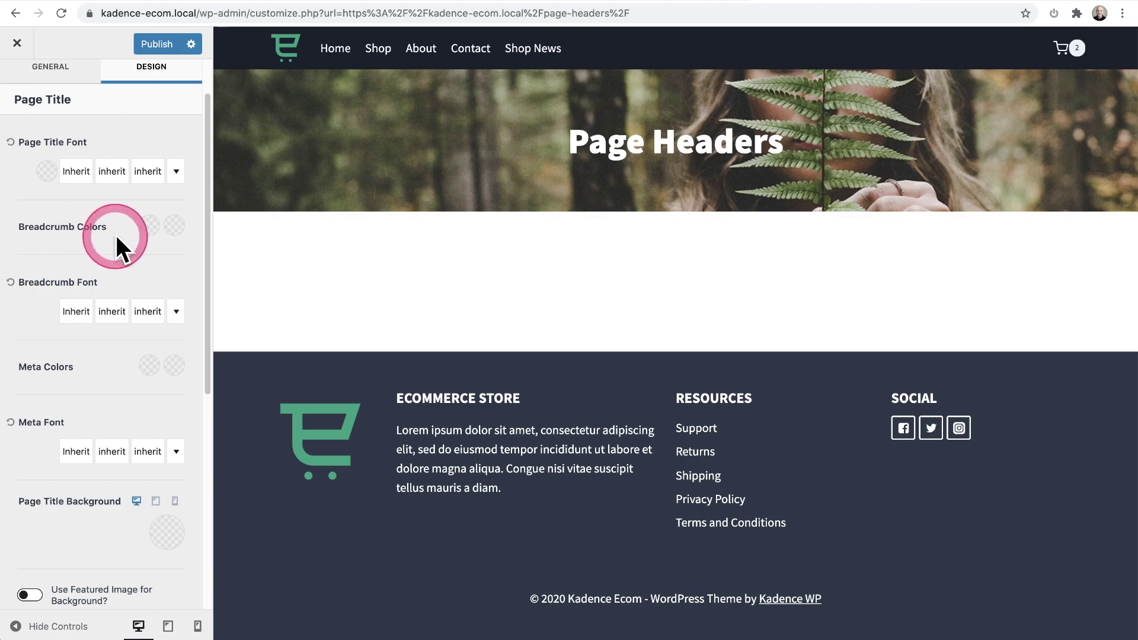
scroll(115, 233, down, 1)
scroll(118, 207, down, 2)
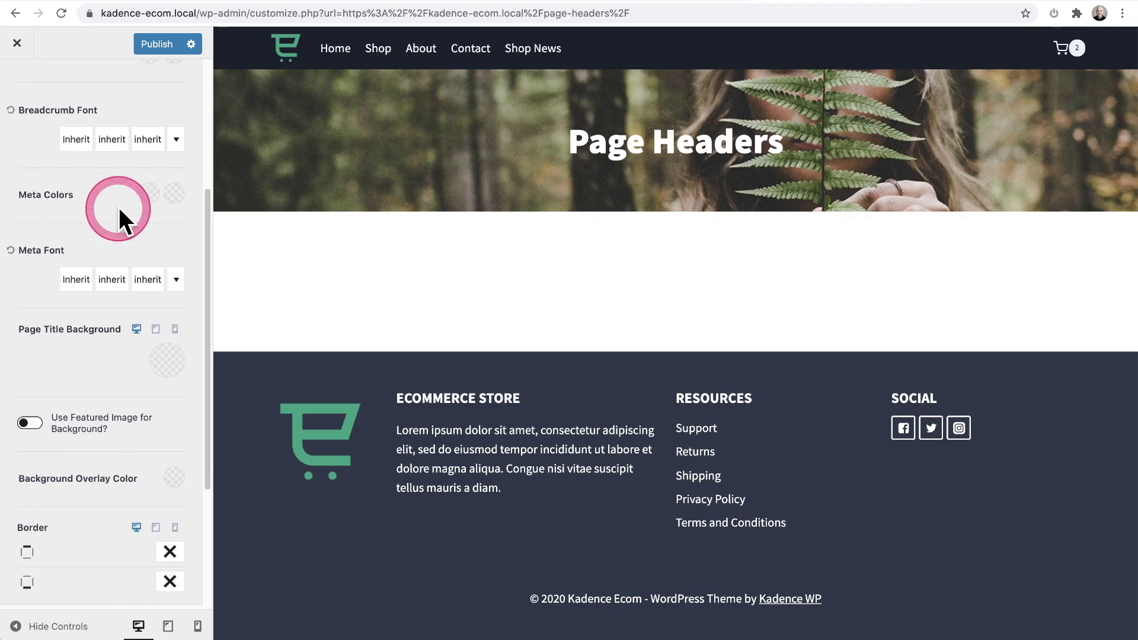
scroll(119, 207, down, 1)
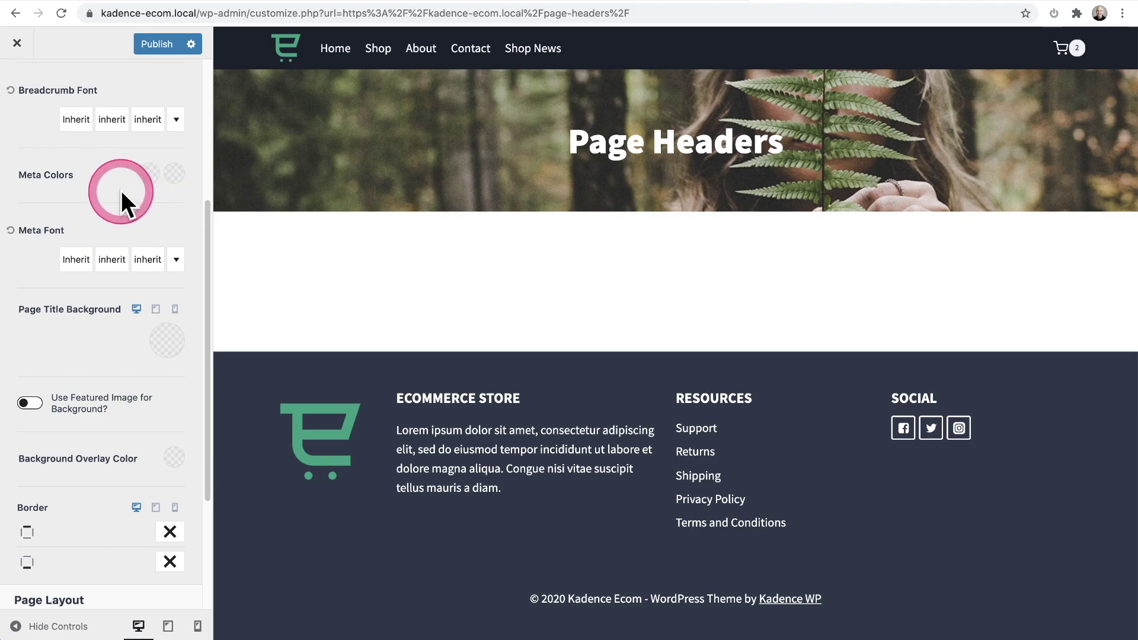
scroll(120, 190, down, 2)
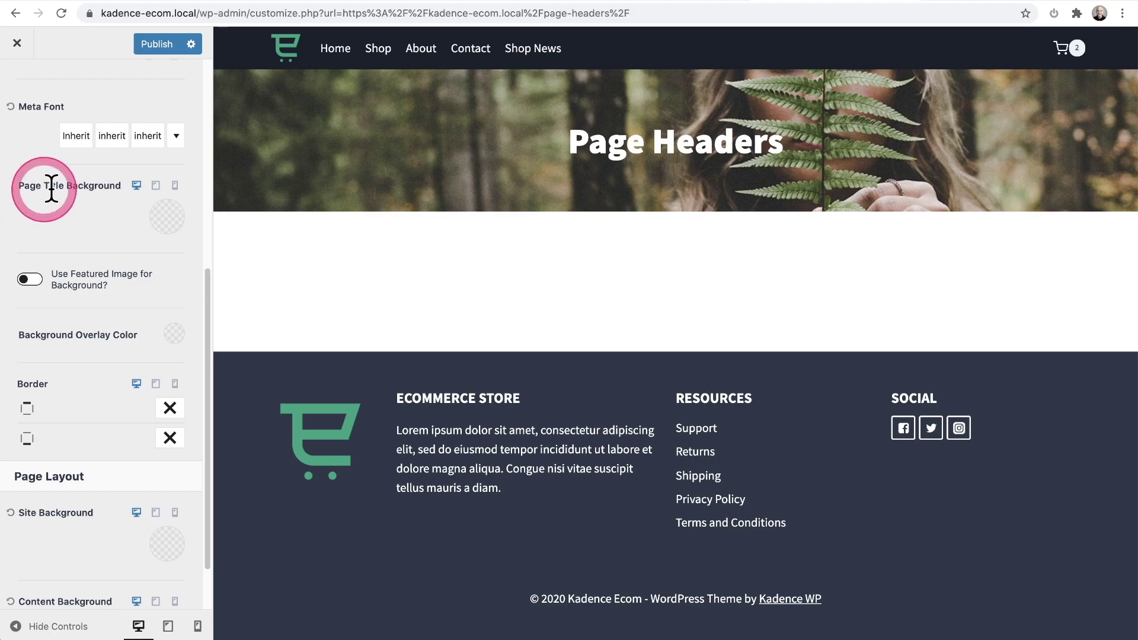
- Preview the Gradient and Image options of the Page Title Background
click(168, 217)
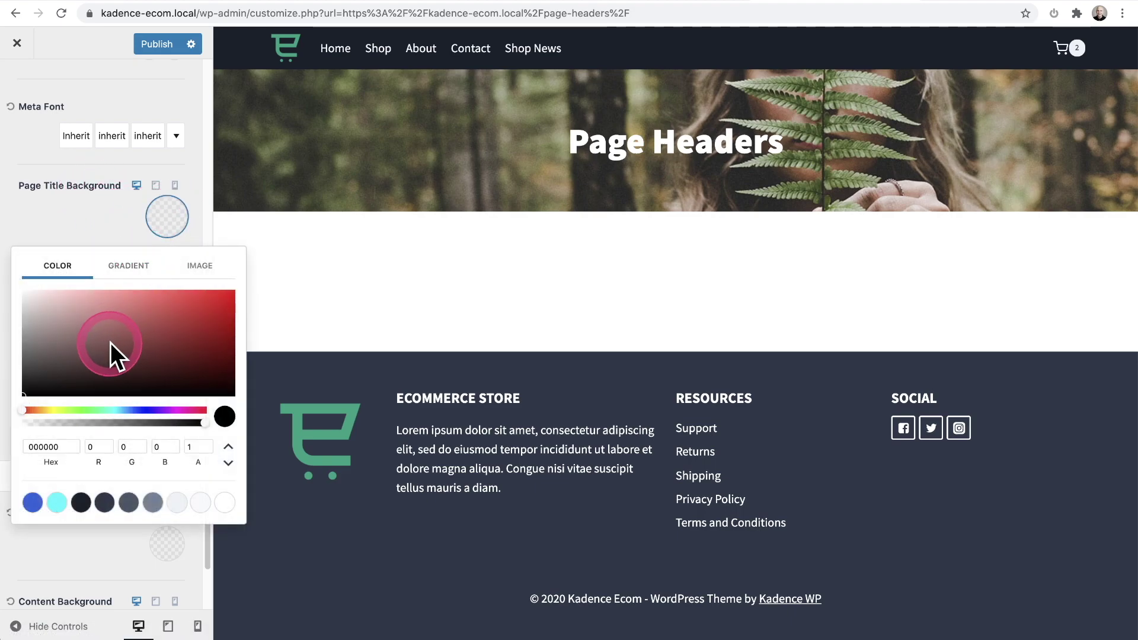
click(119, 265)
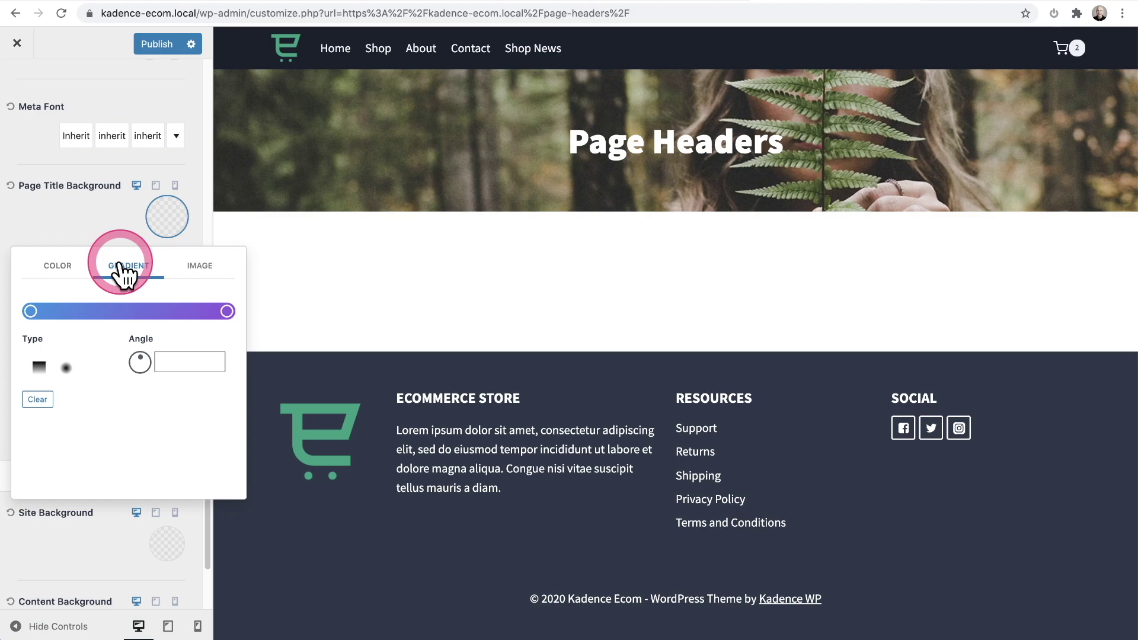
click(205, 270)
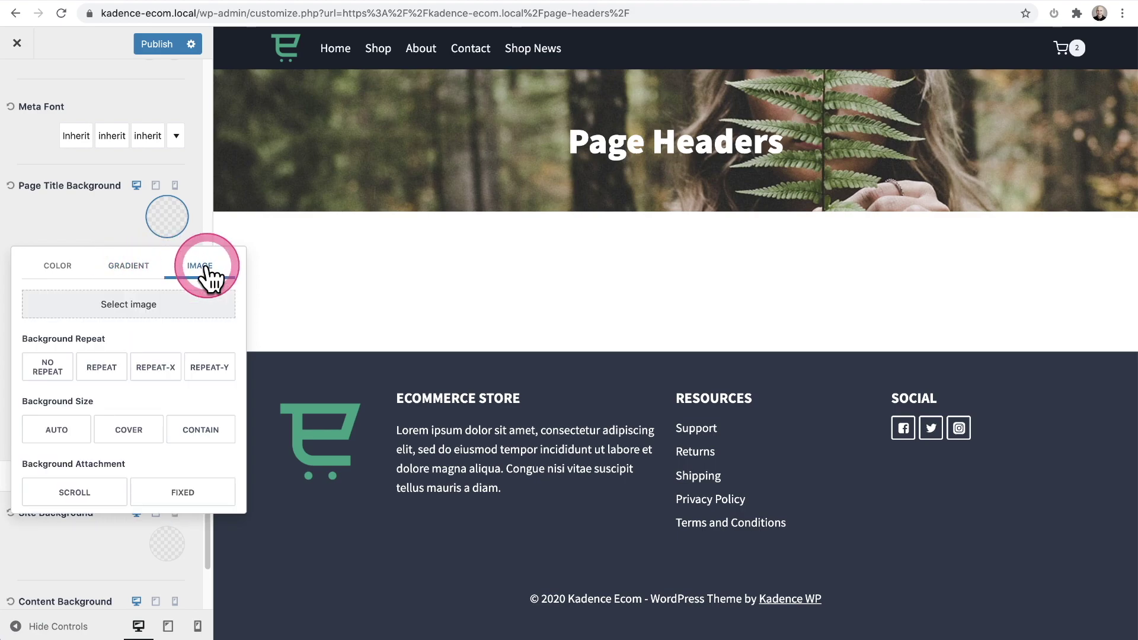
click(101, 277)
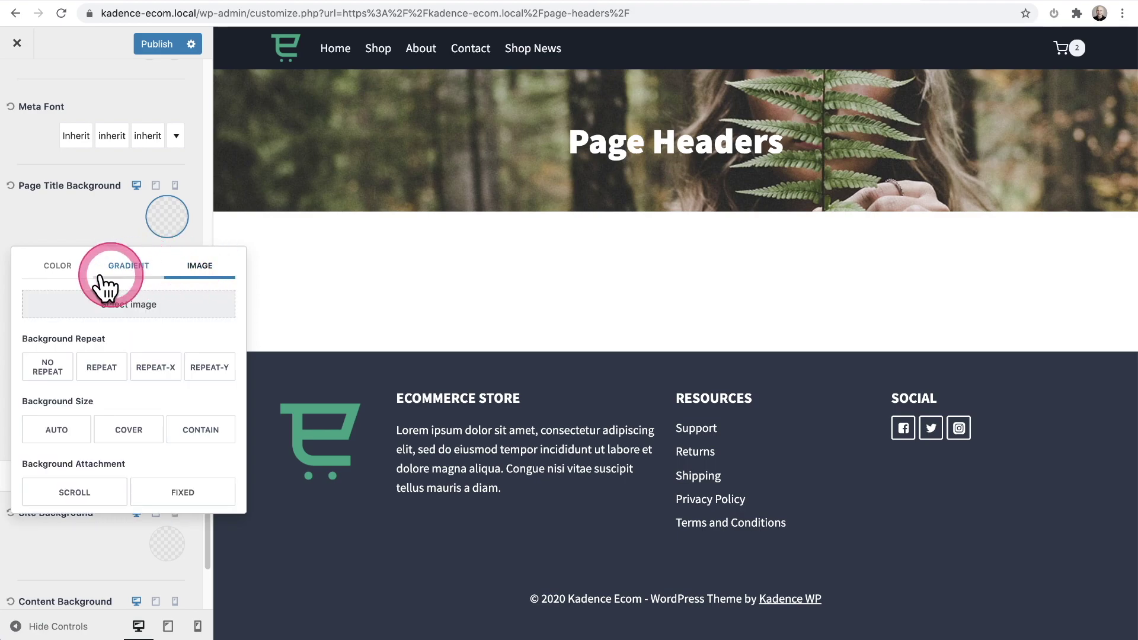
- Make the page title background solid blue (255FDD) after trying cyan
click(53, 272)
click(56, 504)
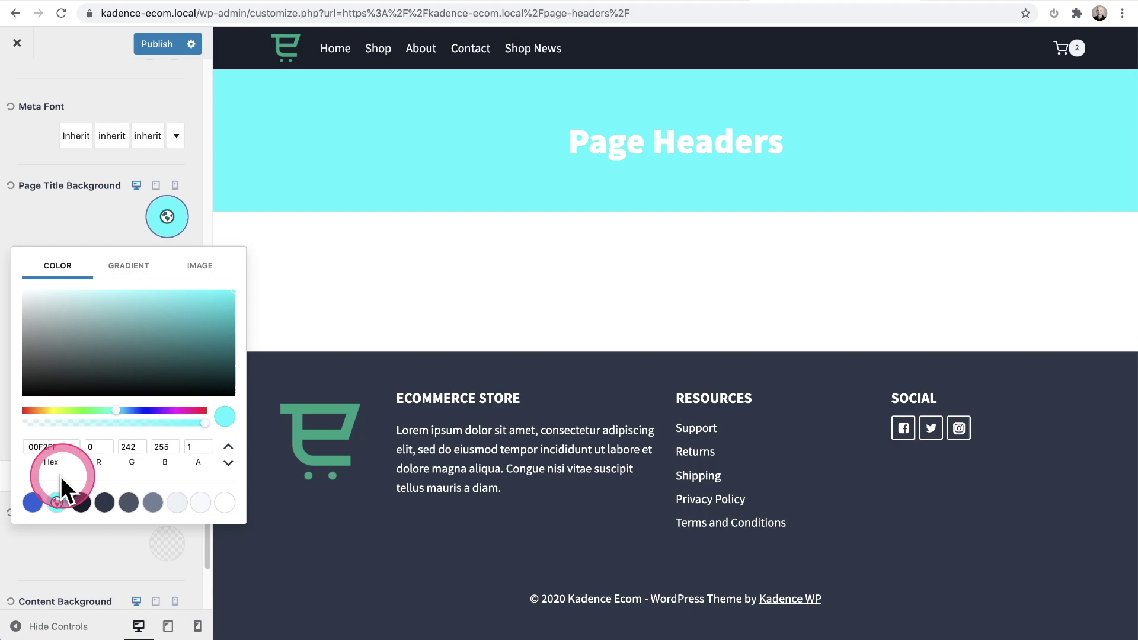
click(32, 502)
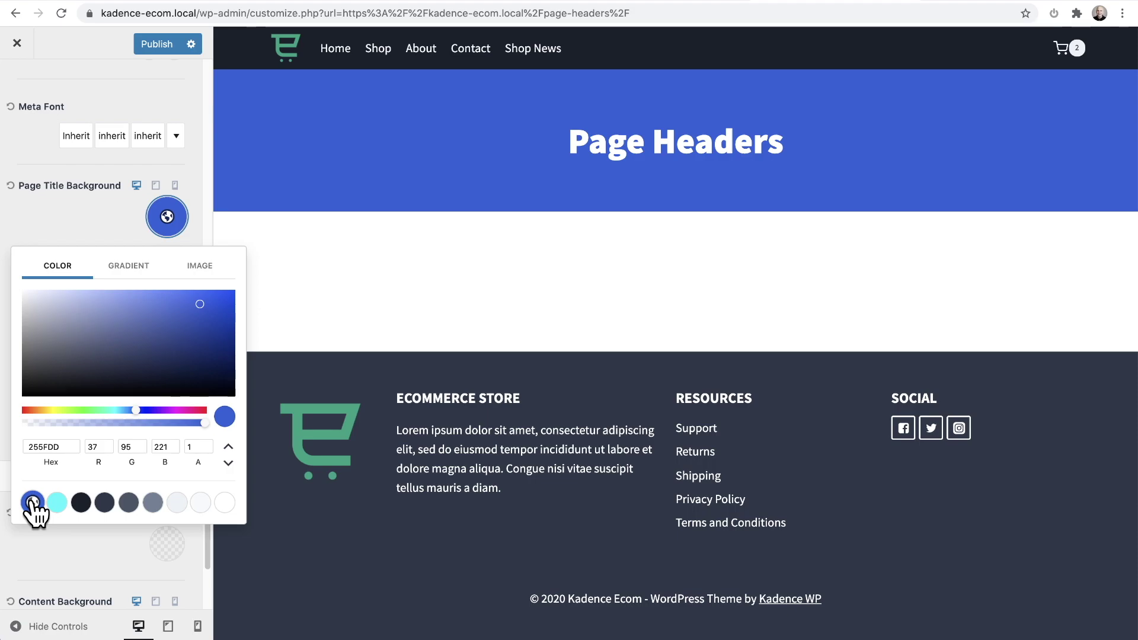
- Preview a blue-to-purple gradient by moving its end stops and adding a middle stop
click(126, 266)
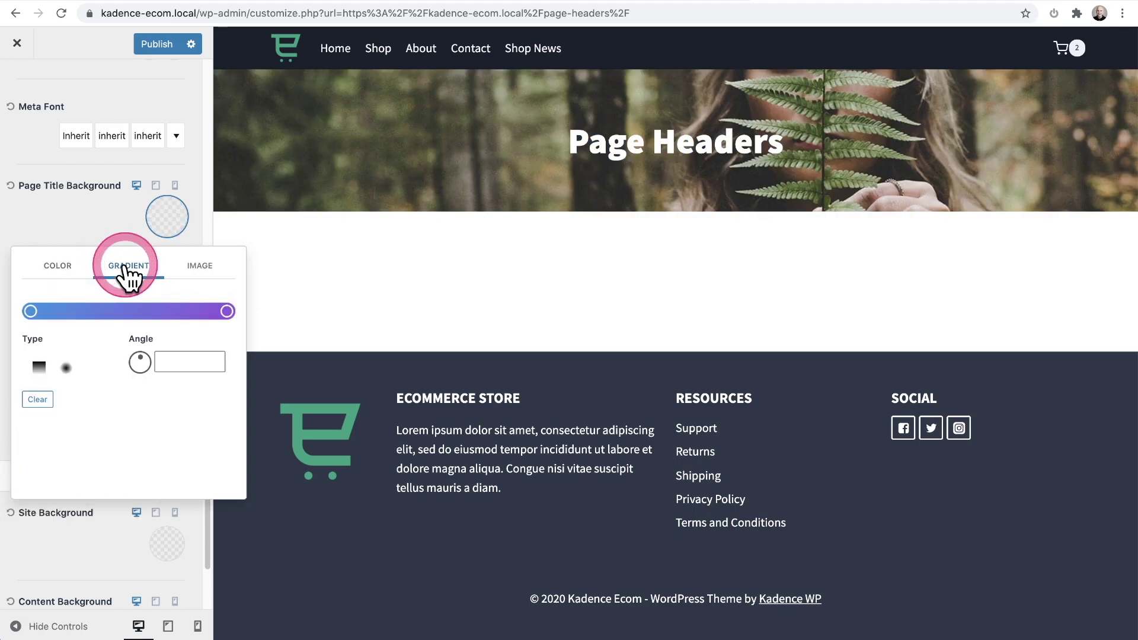
click(42, 306)
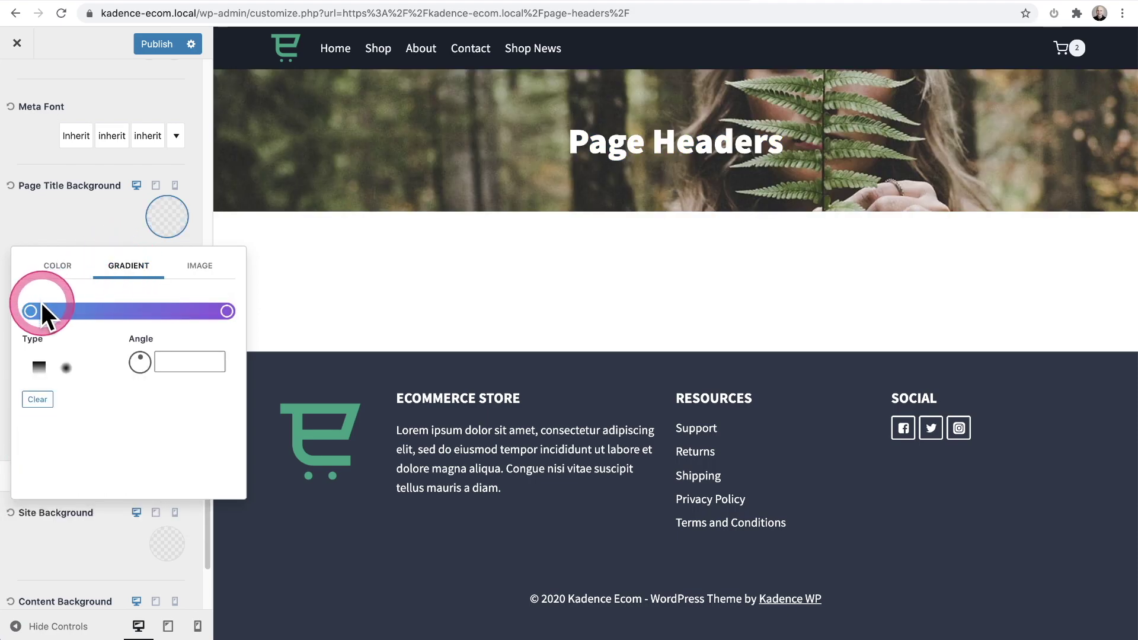
drag(31, 311, 48, 311)
click(227, 311)
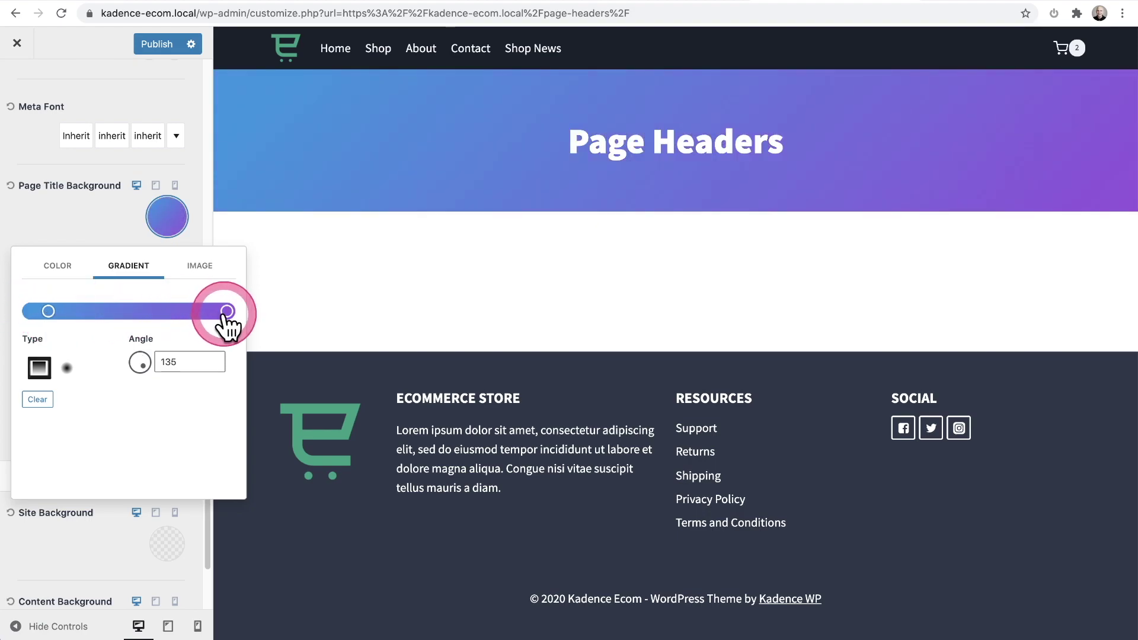
drag(227, 312, 207, 311)
click(131, 311)
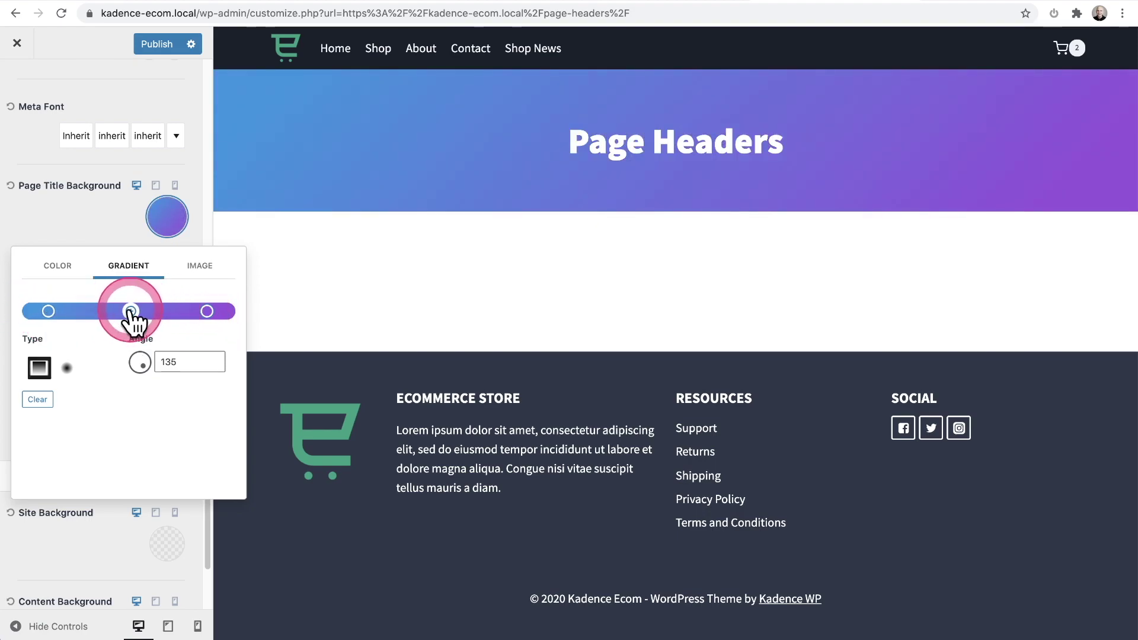
drag(131, 312, 171, 300)
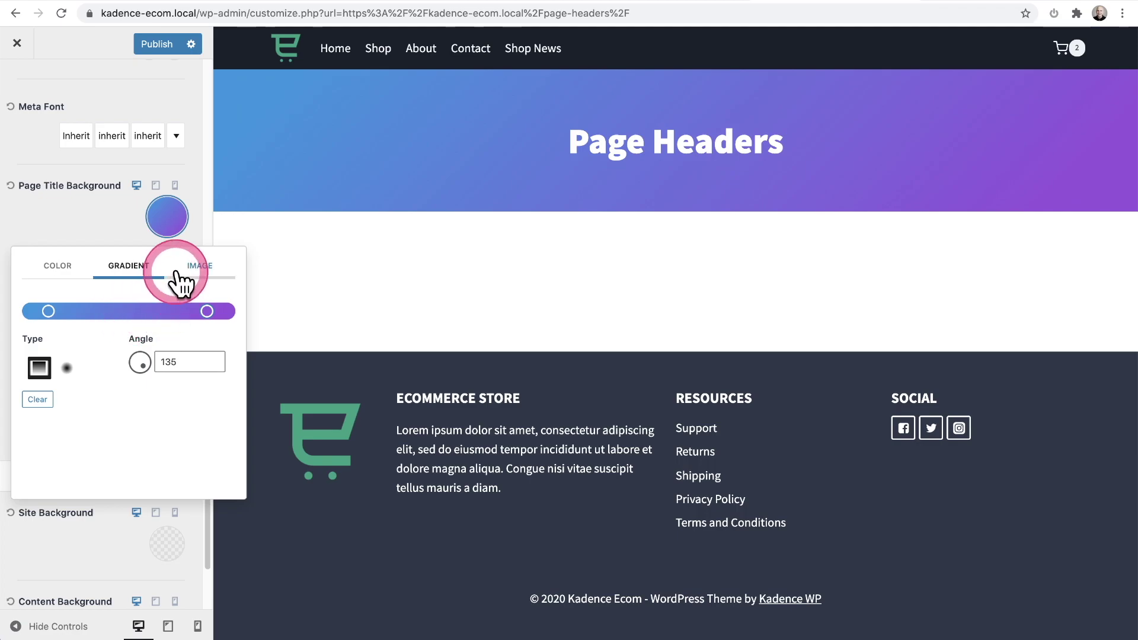
click(188, 279)
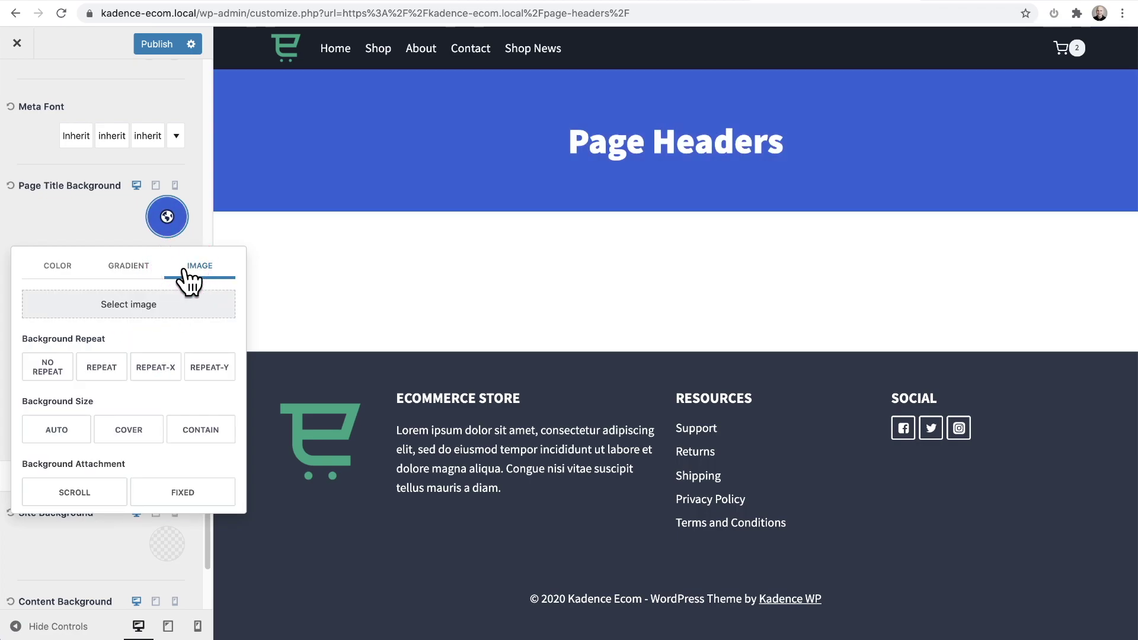
- Set the page title background image to the photo of the woman in a cap
click(121, 304)
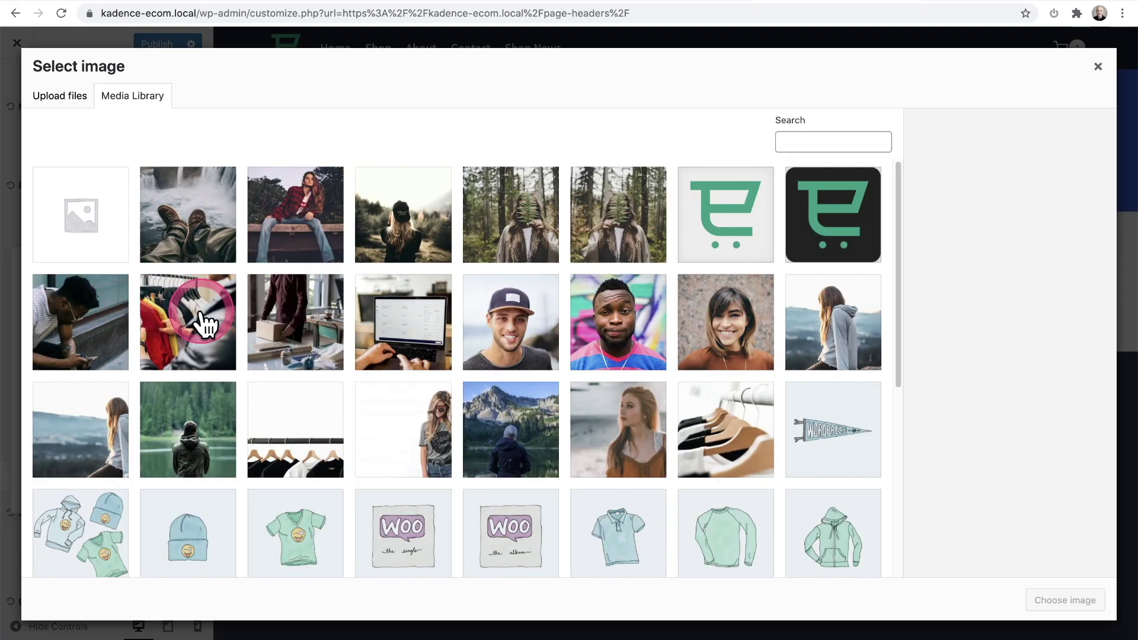
click(408, 225)
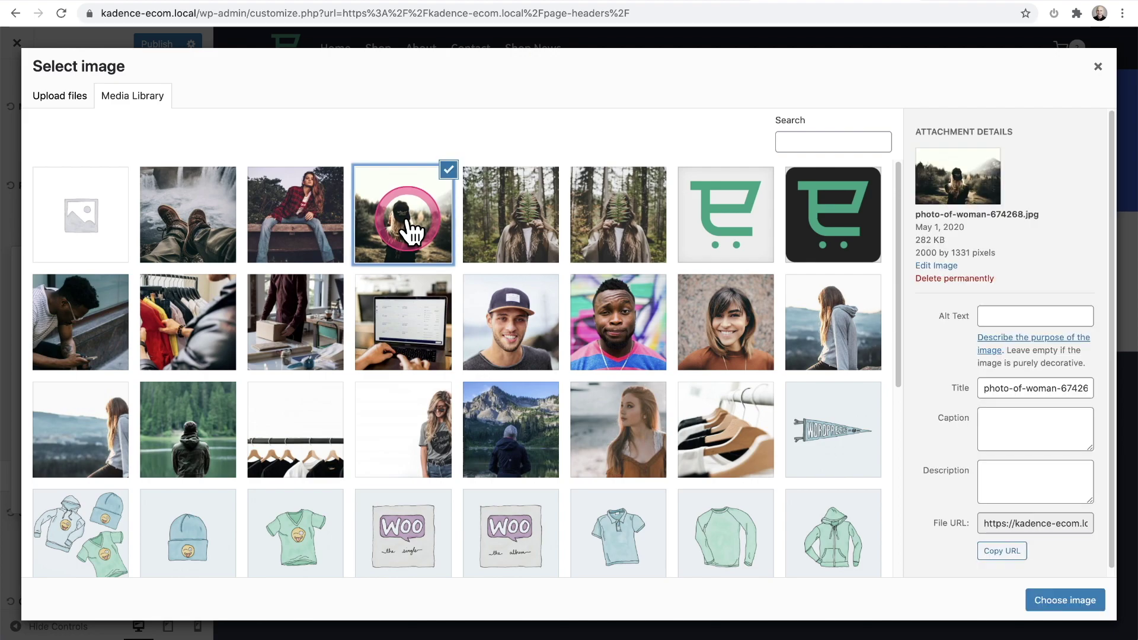
click(1055, 598)
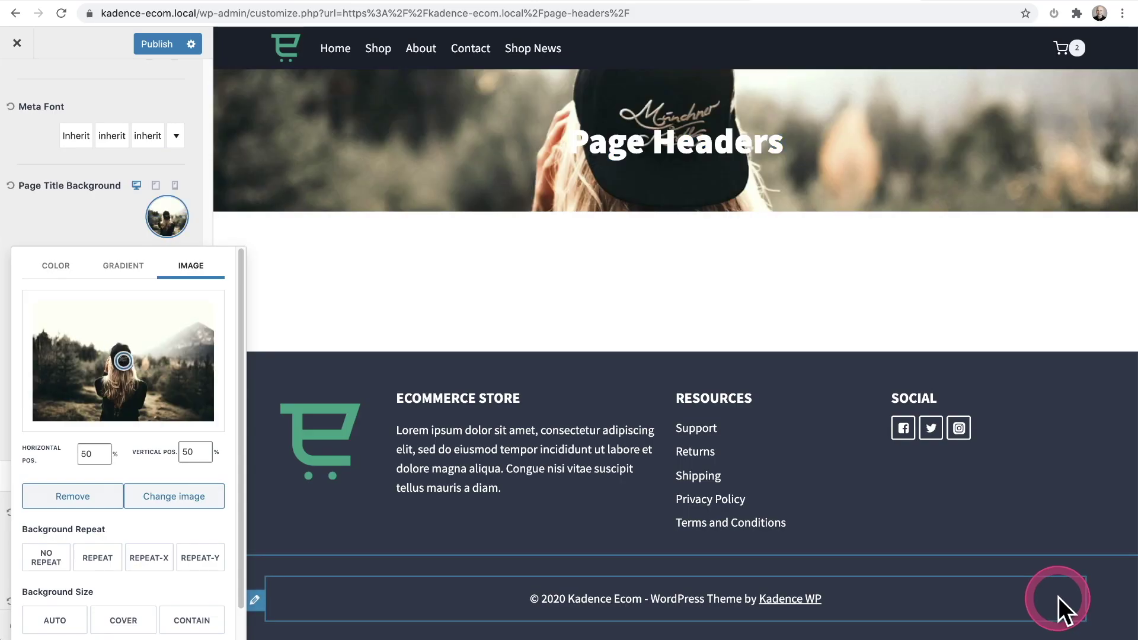
click(493, 338)
click(436, 246)
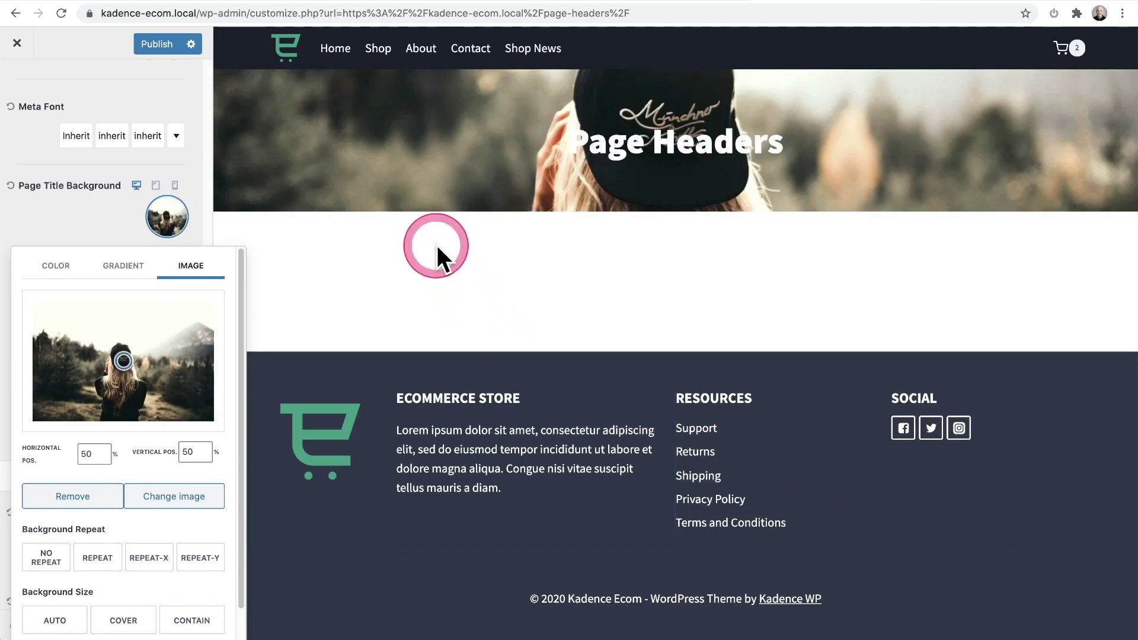
- Adjust the photo's repeat and cover size, and make it scroll with the page
click(168, 368)
scroll(123, 346, down, 2)
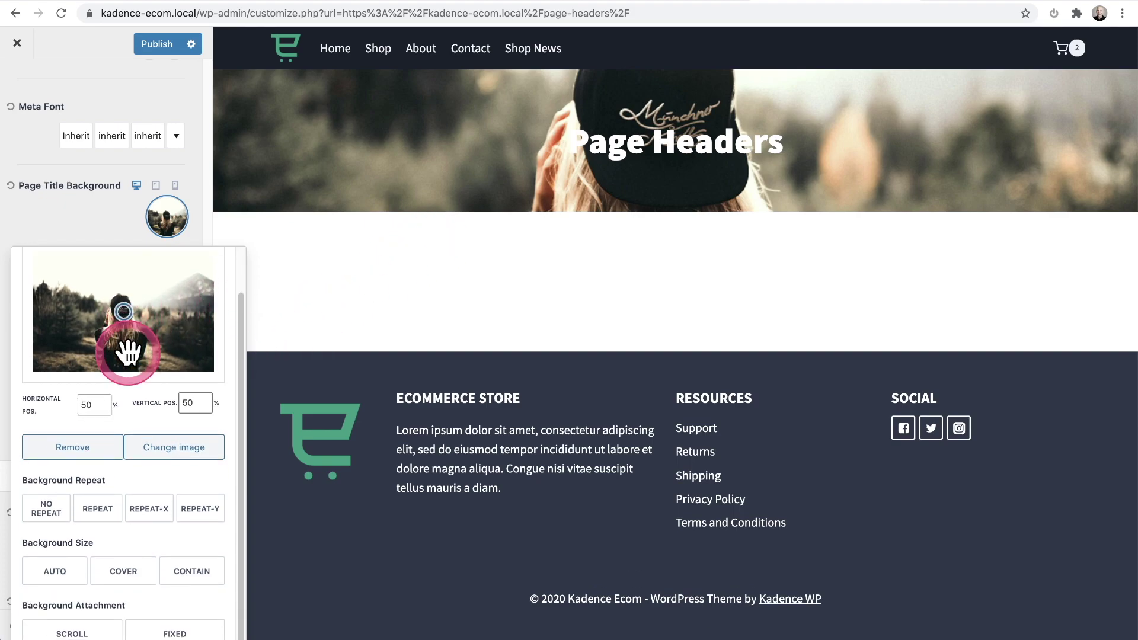
click(146, 513)
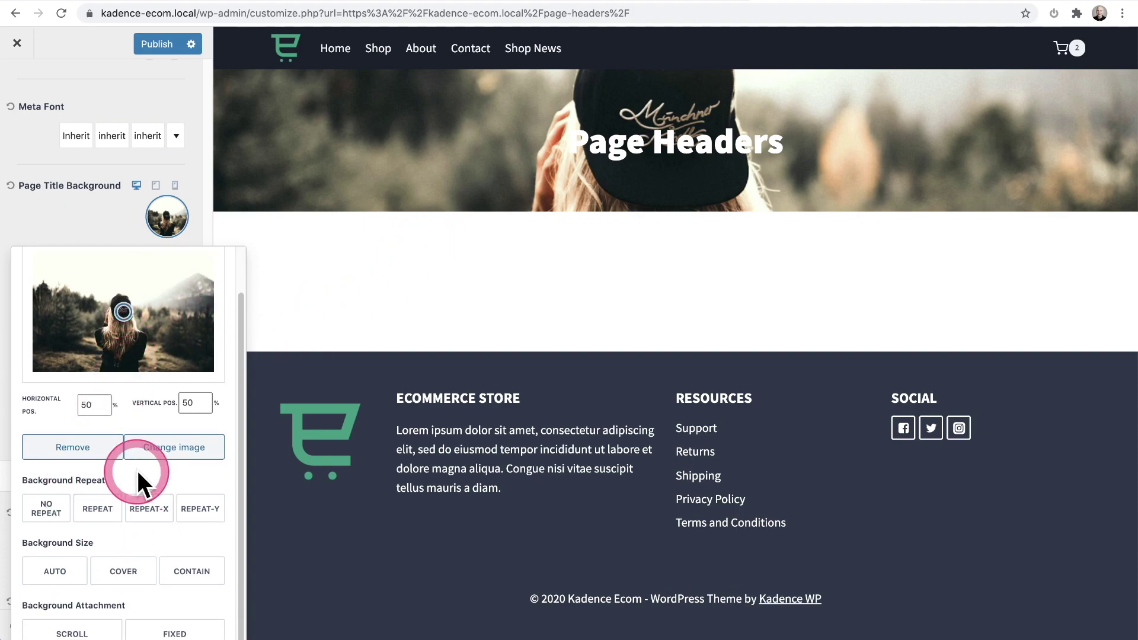
click(149, 510)
click(140, 571)
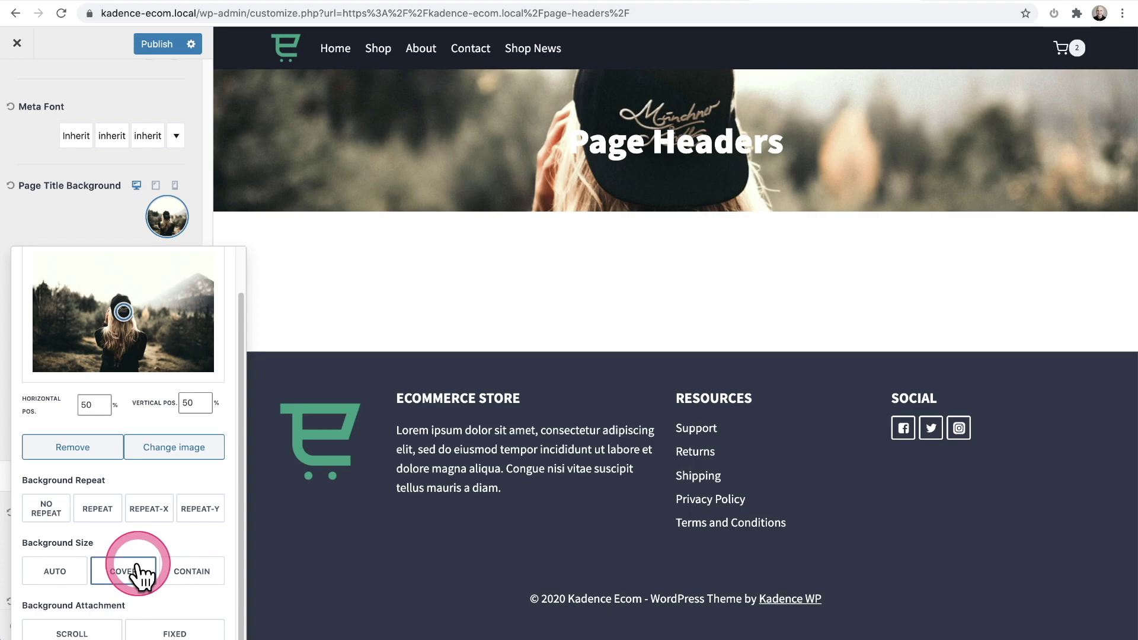
click(74, 631)
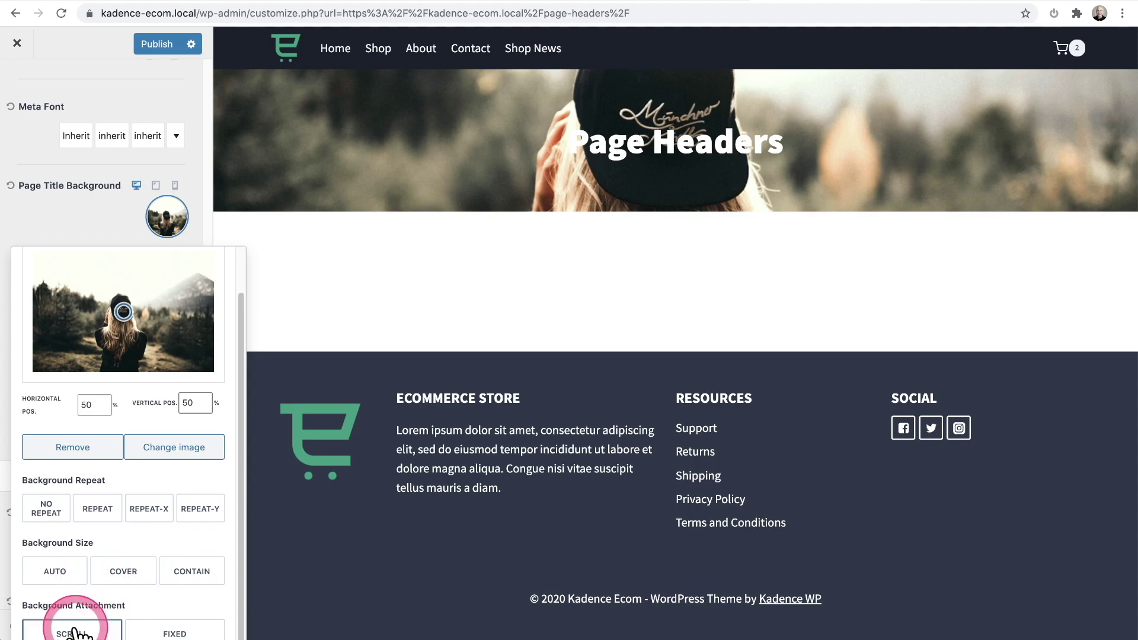
click(121, 594)
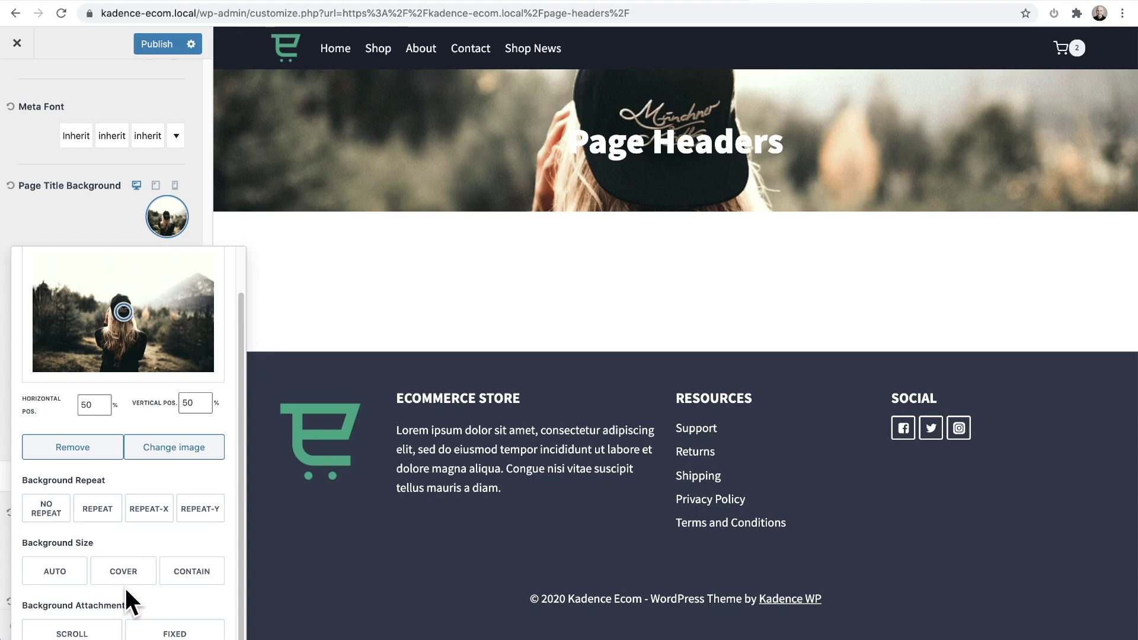
- Move the photo's focal point to 0% horizontal so the woman sits on the right
click(126, 400)
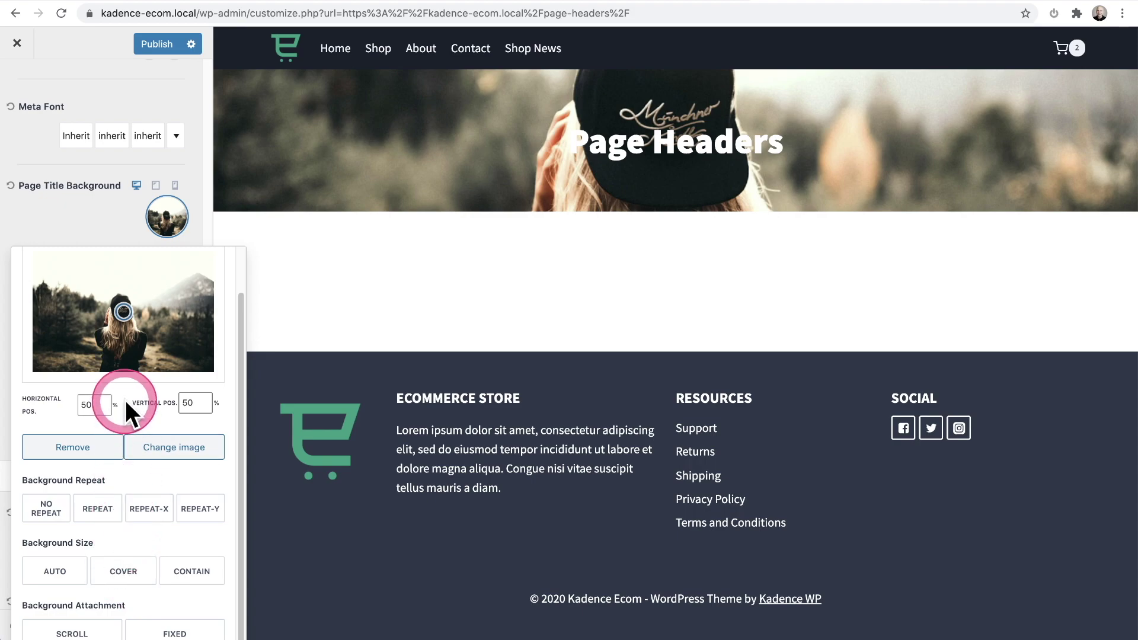
scroll(126, 397, up, 2)
mouse_move(123, 360)
mouse_down()
mouse_move(100, 376)
mouse_move(97, 366)
mouse_move(34, 361)
mouse_up()
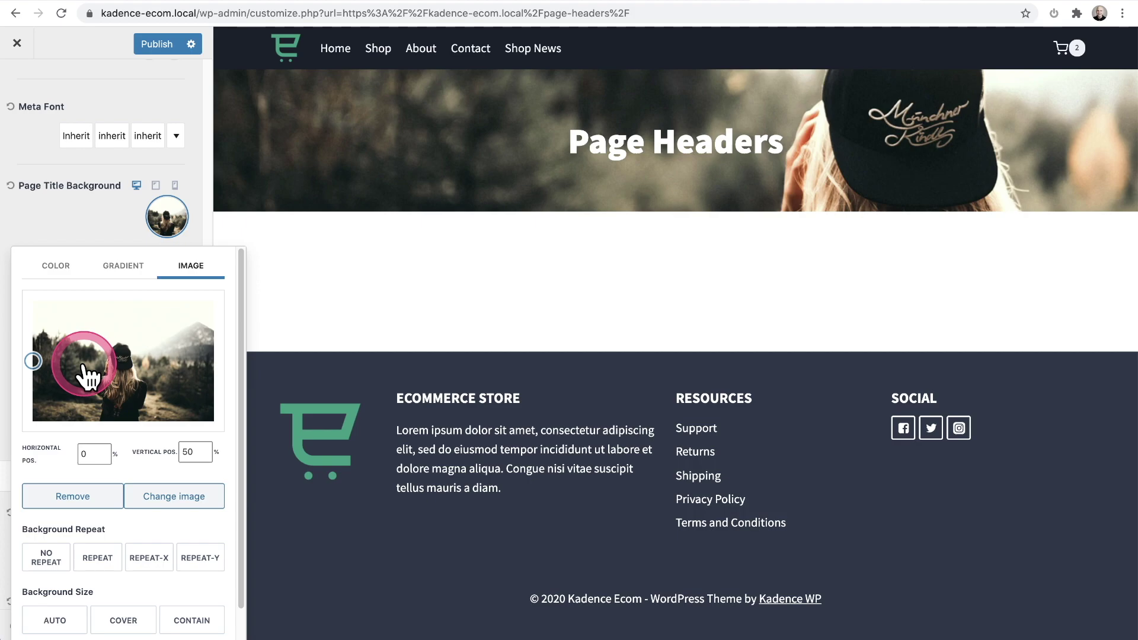
click(90, 217)
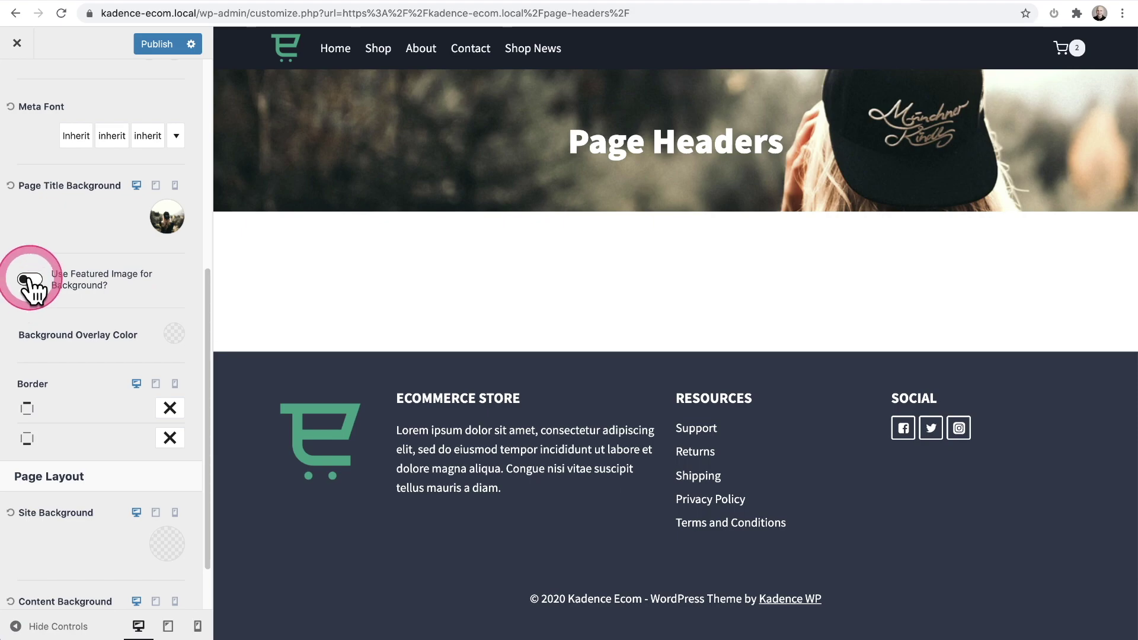
click(28, 280)
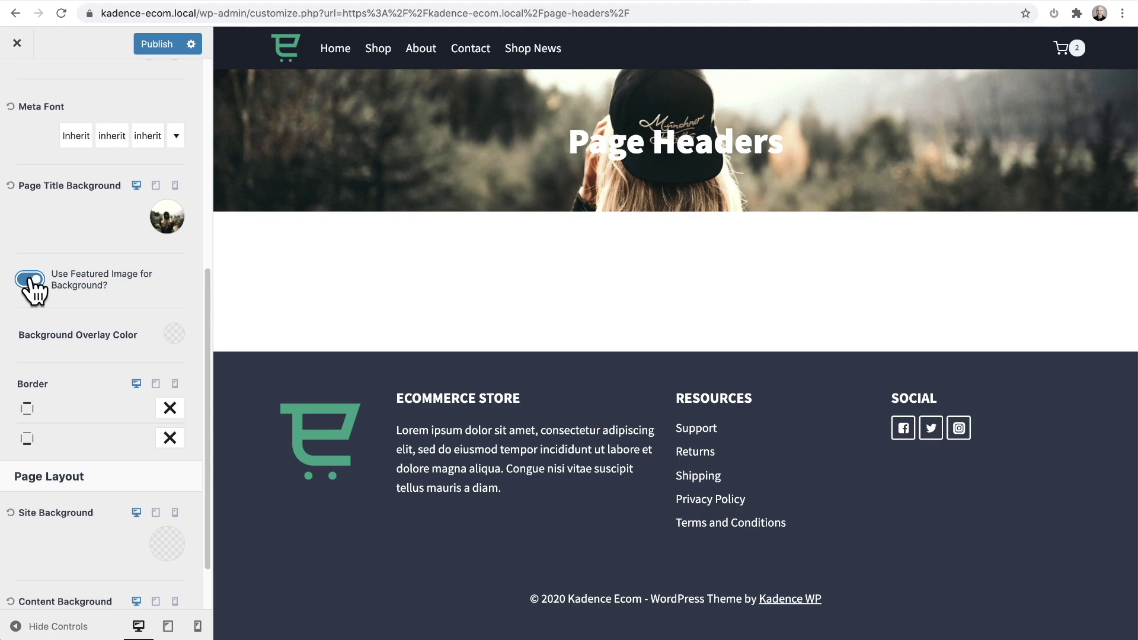
click(28, 280)
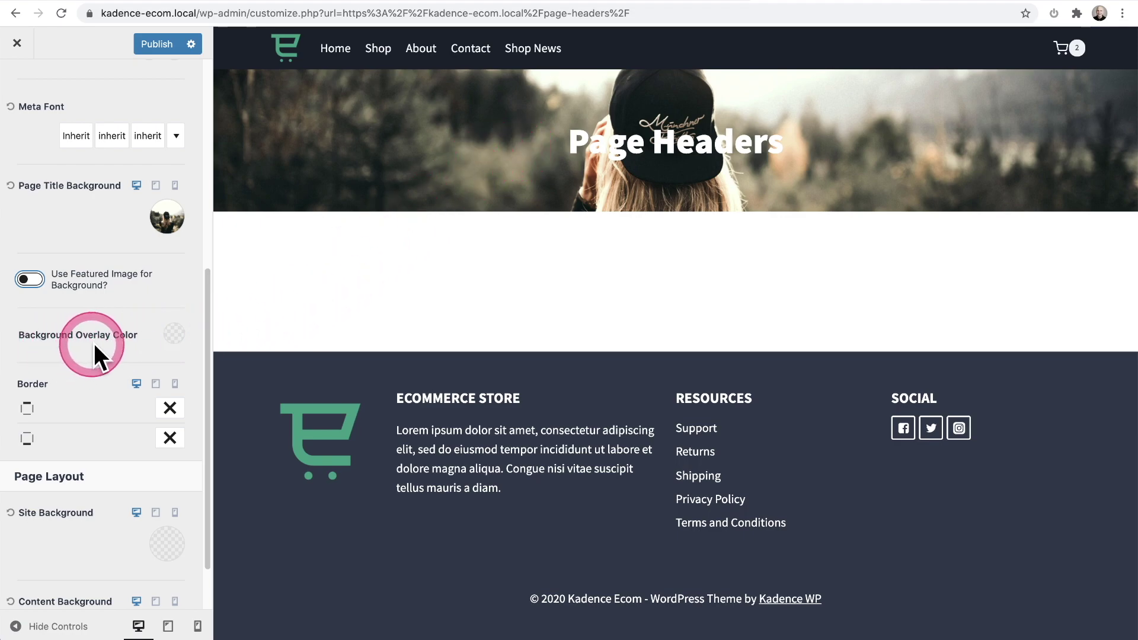
- Choose the dark 1A202C preset as Background Overlay Color and lower its alpha to 0.5
click(173, 333)
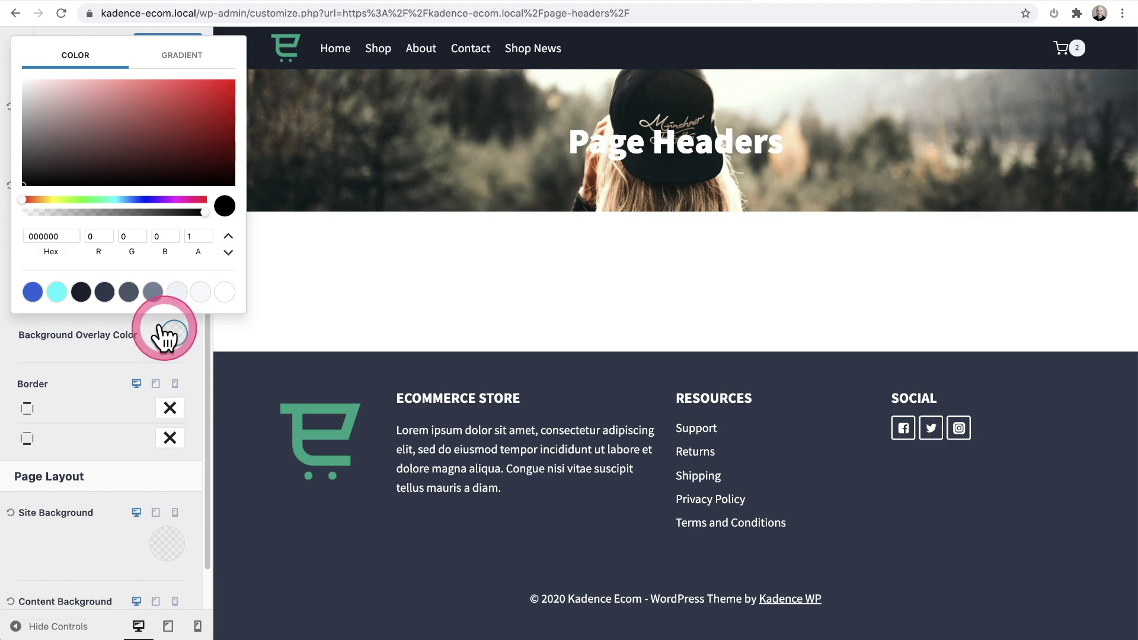
click(81, 293)
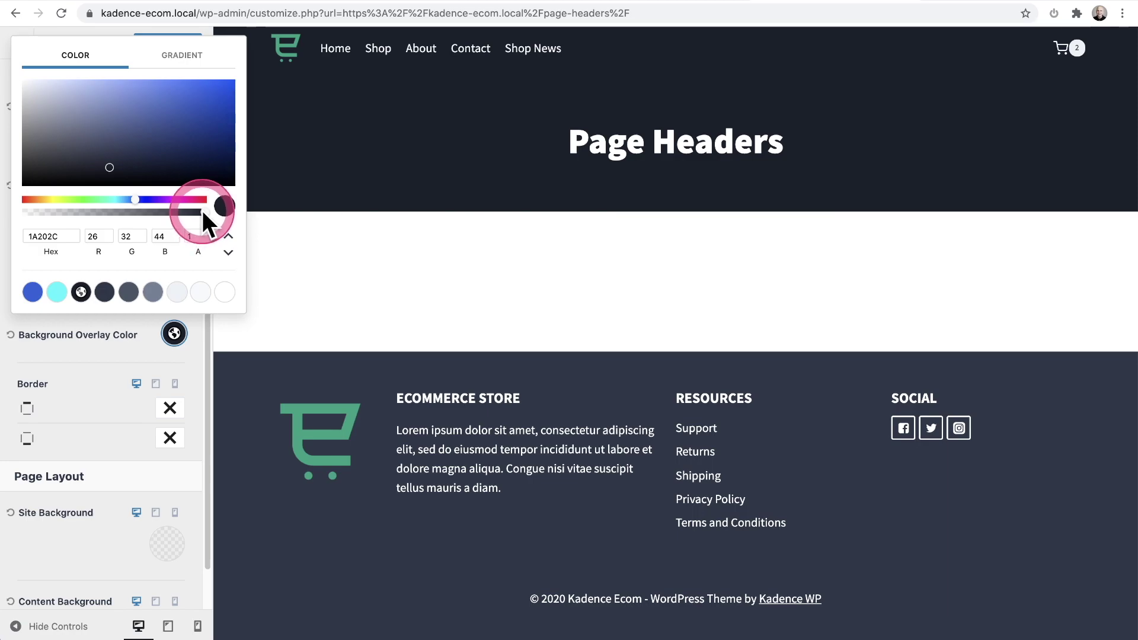
drag(202, 214, 117, 208)
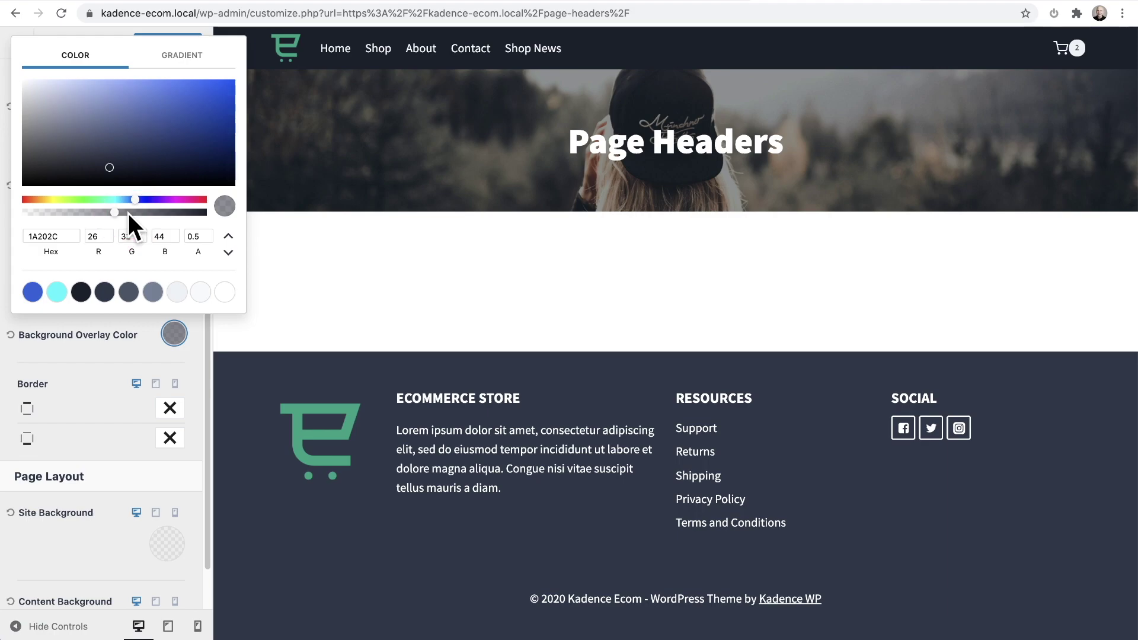
click(87, 353)
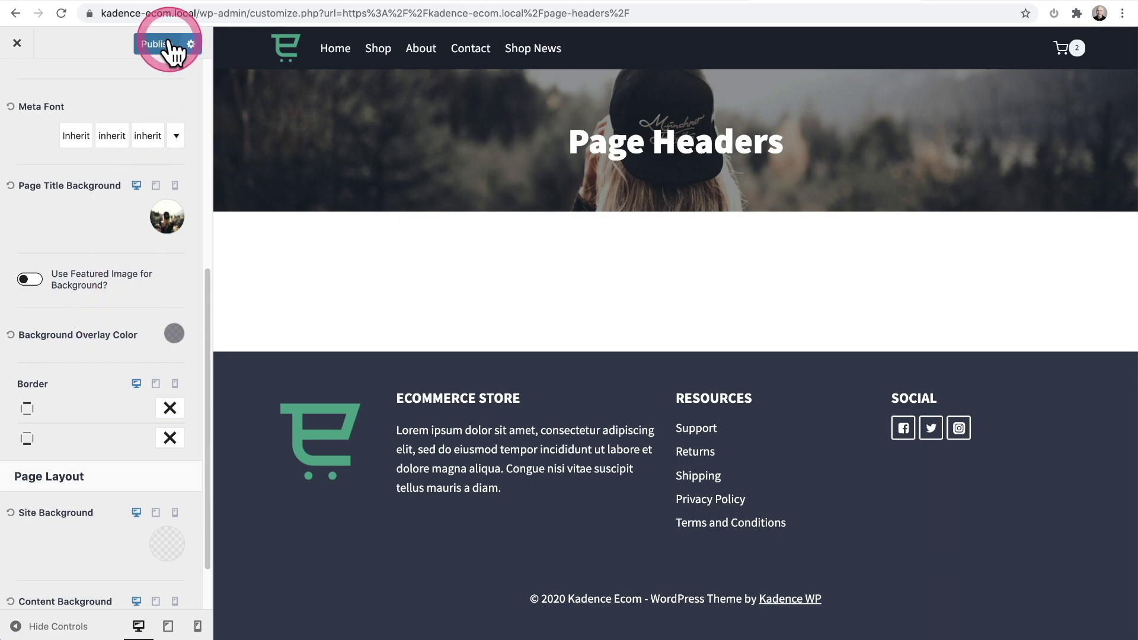
- Publish the header changes and exit to the live Page Headers page
click(149, 43)
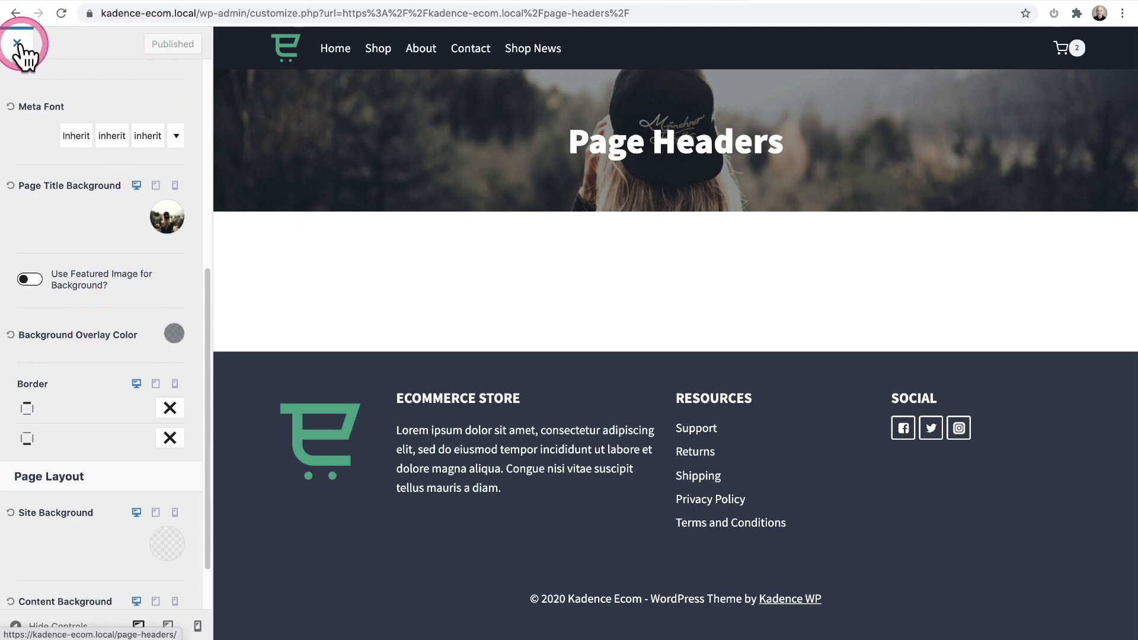
click(129, 123)
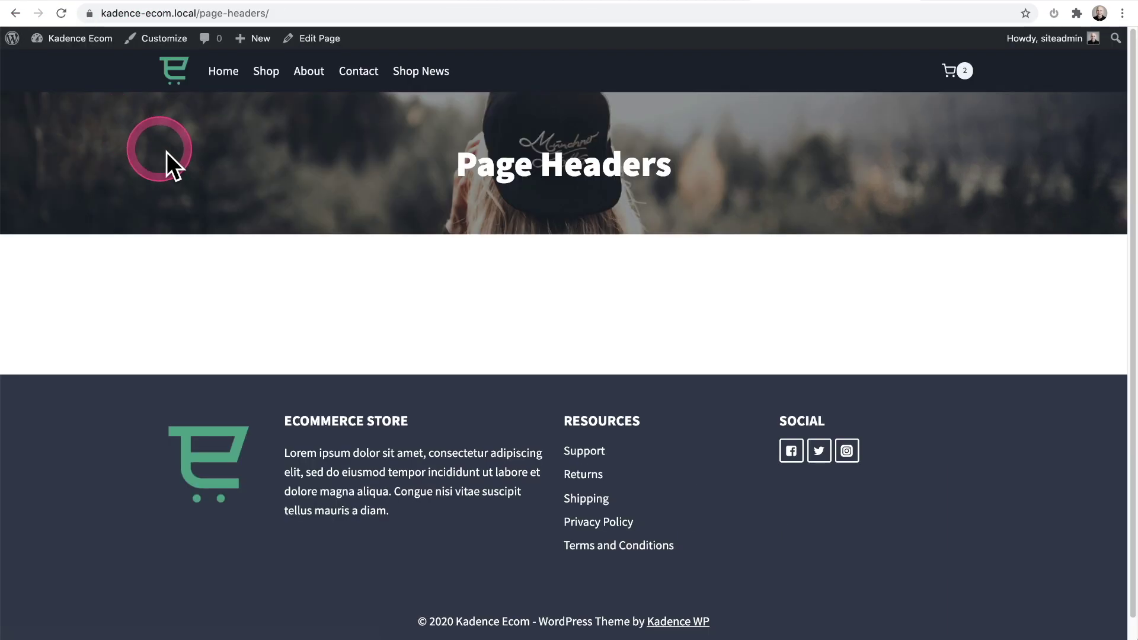
click(547, 350)
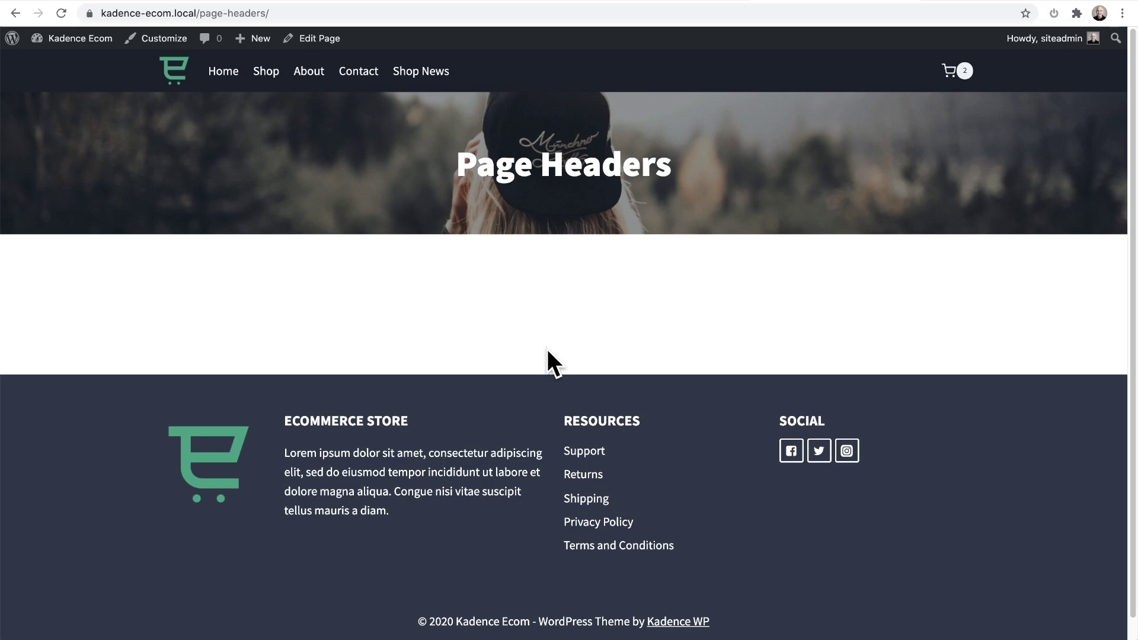
- Disable Page Title in the page's Kadence settings, update it, and view the page
click(311, 50)
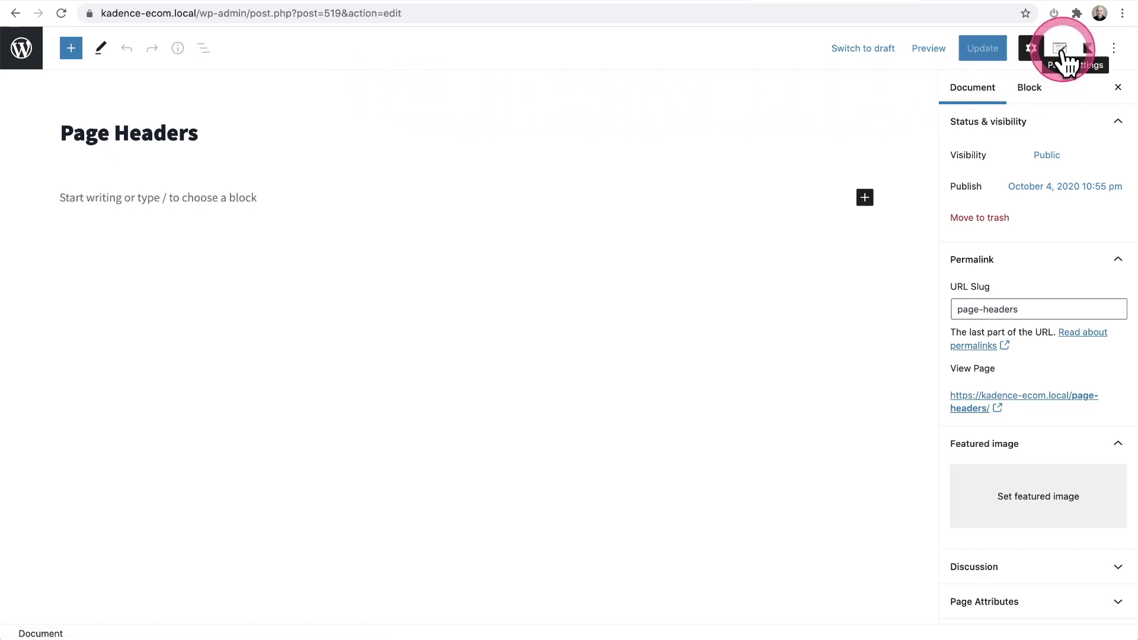
click(1061, 50)
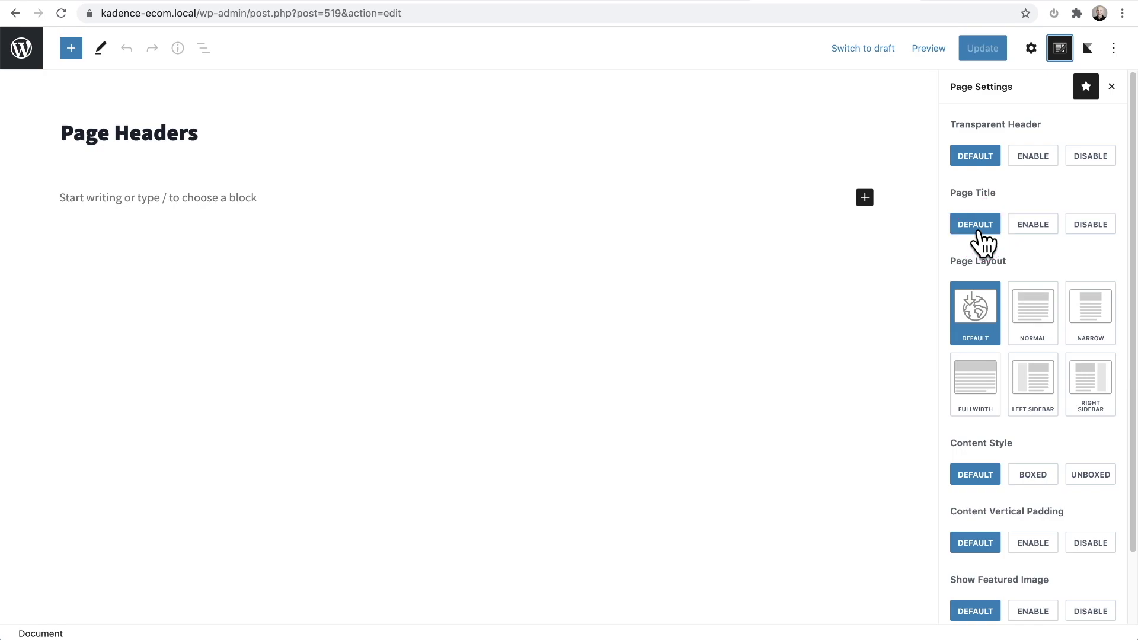
click(1080, 230)
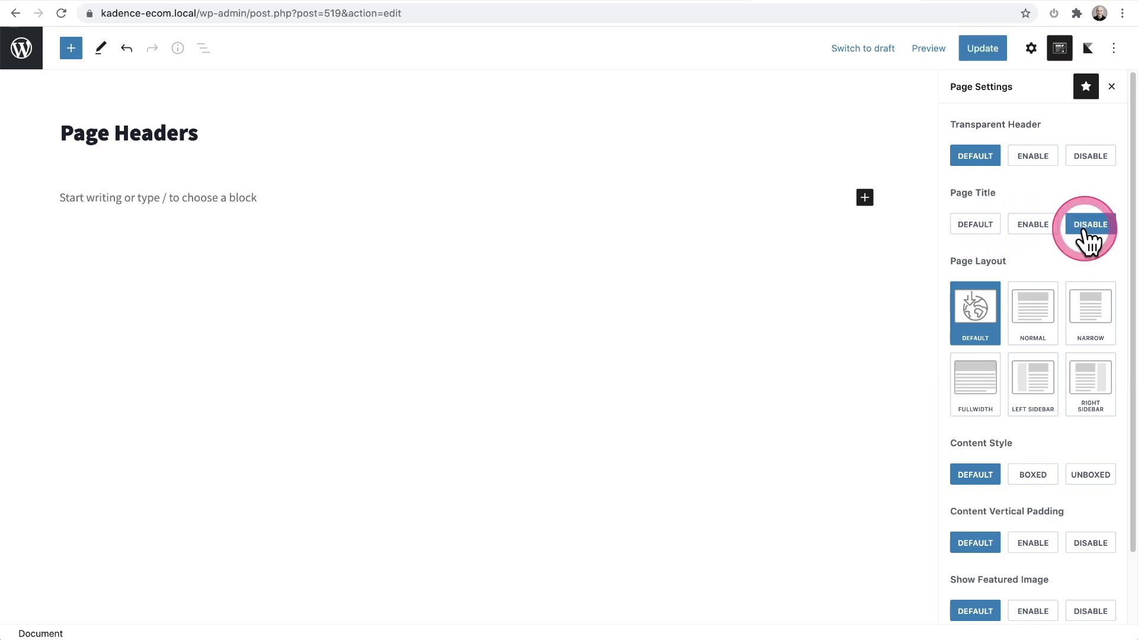
click(980, 48)
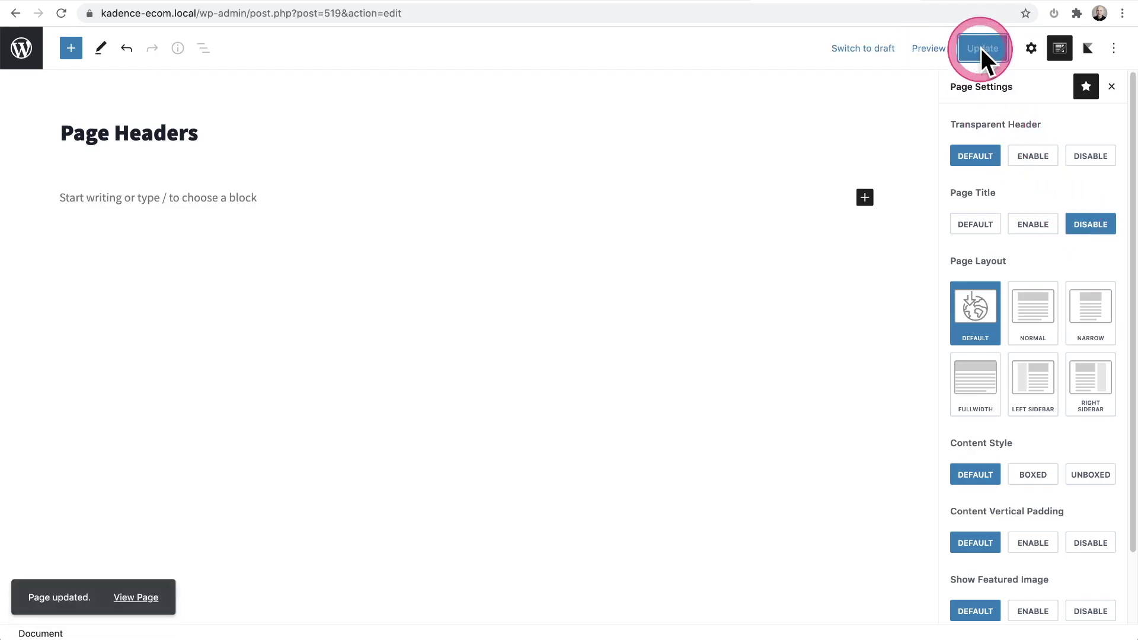
click(142, 598)
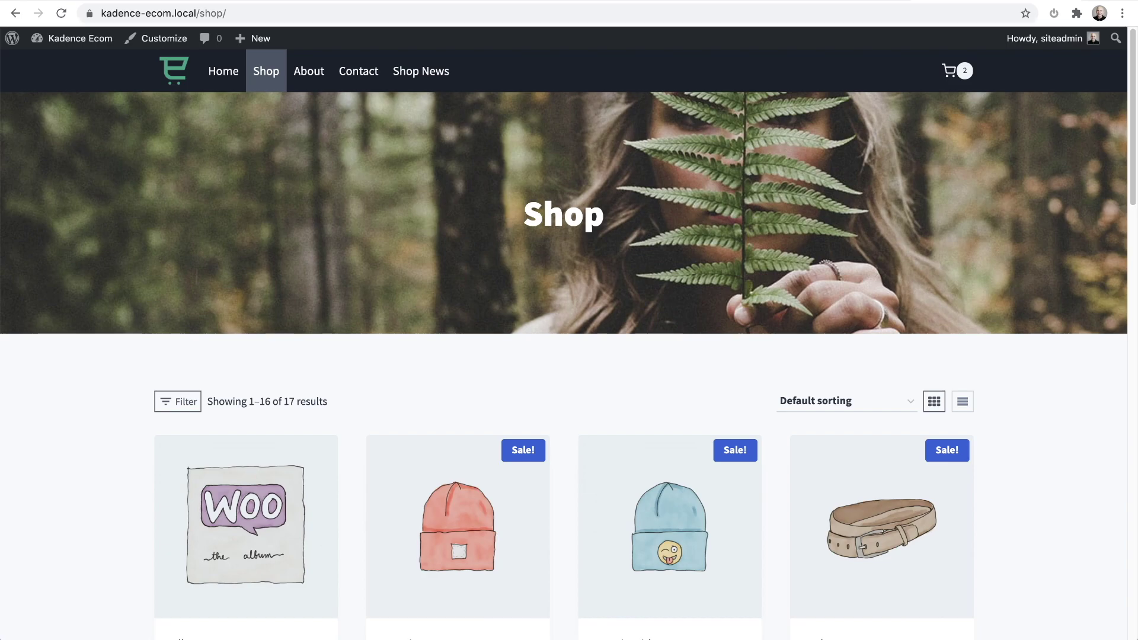
- Open WooCommerce > Product Catalog in the Customizer and review the Archive Title settings
click(169, 40)
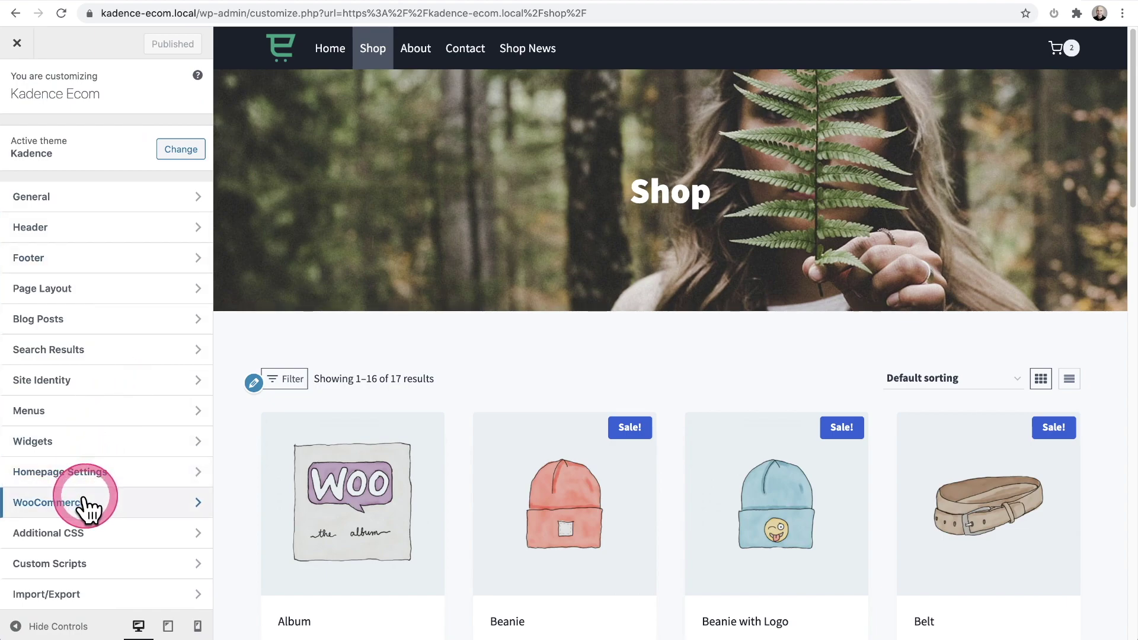
click(85, 501)
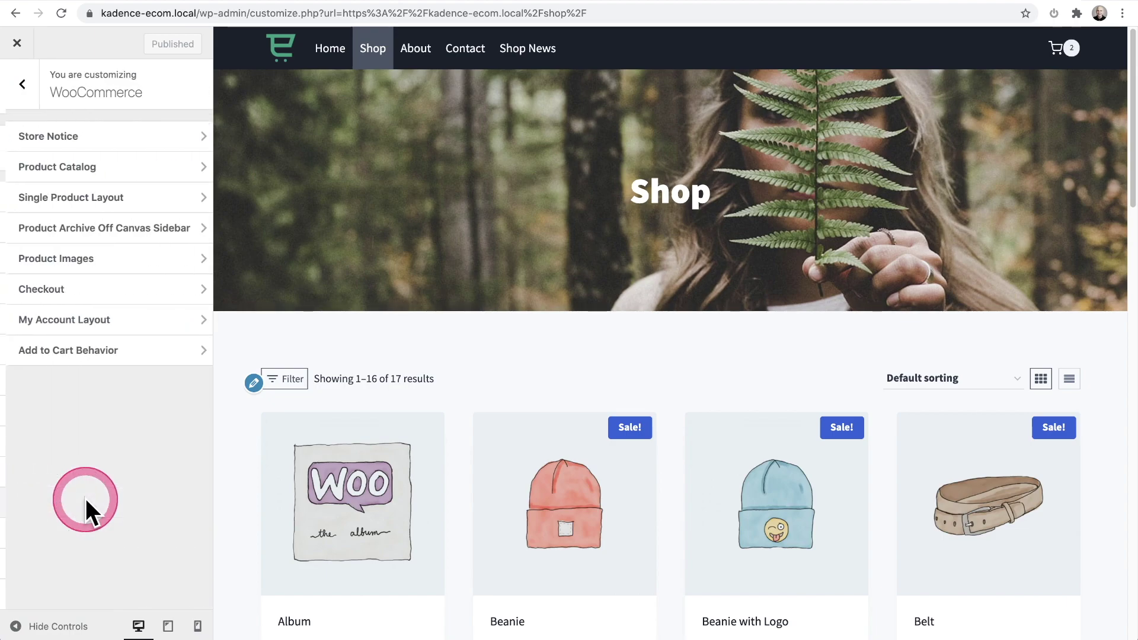
click(95, 170)
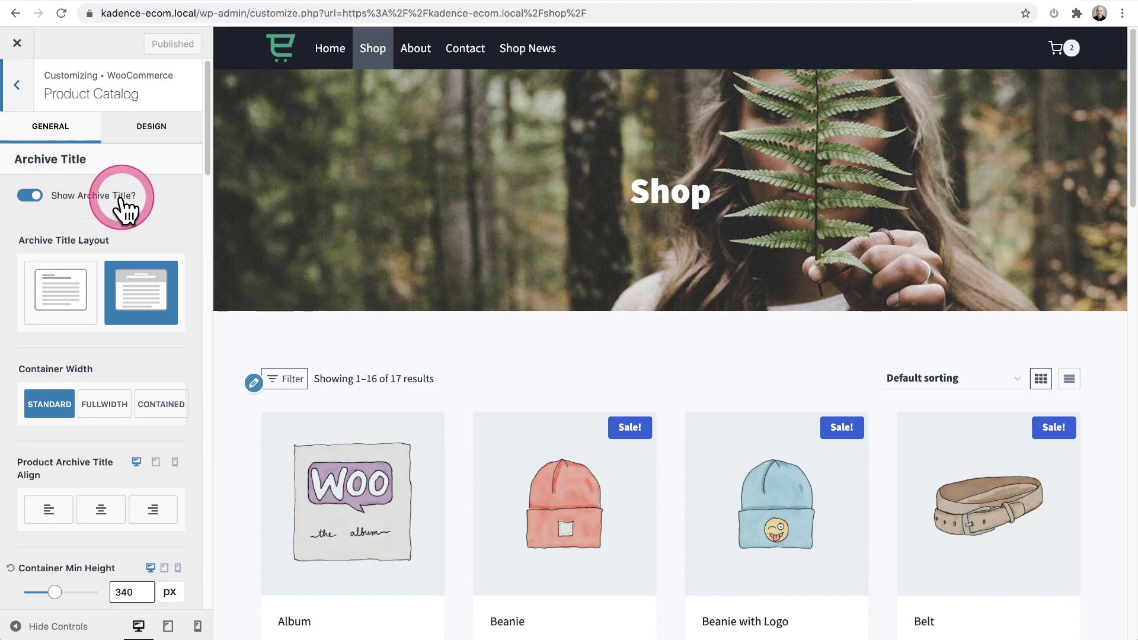
scroll(121, 208, down, 3)
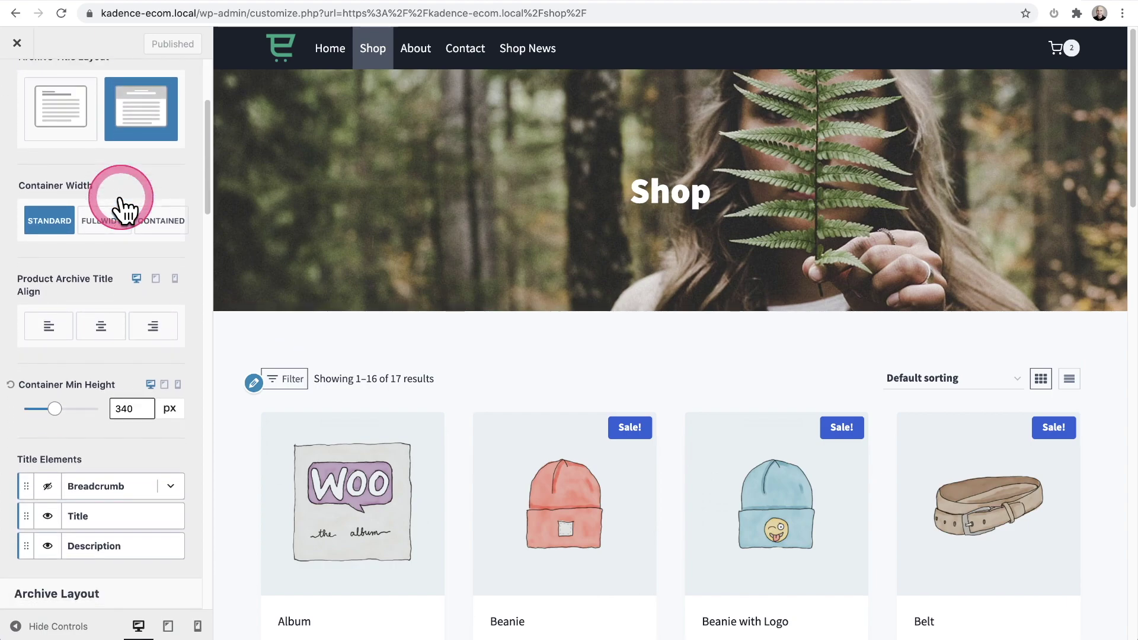
scroll(121, 208, down, 2)
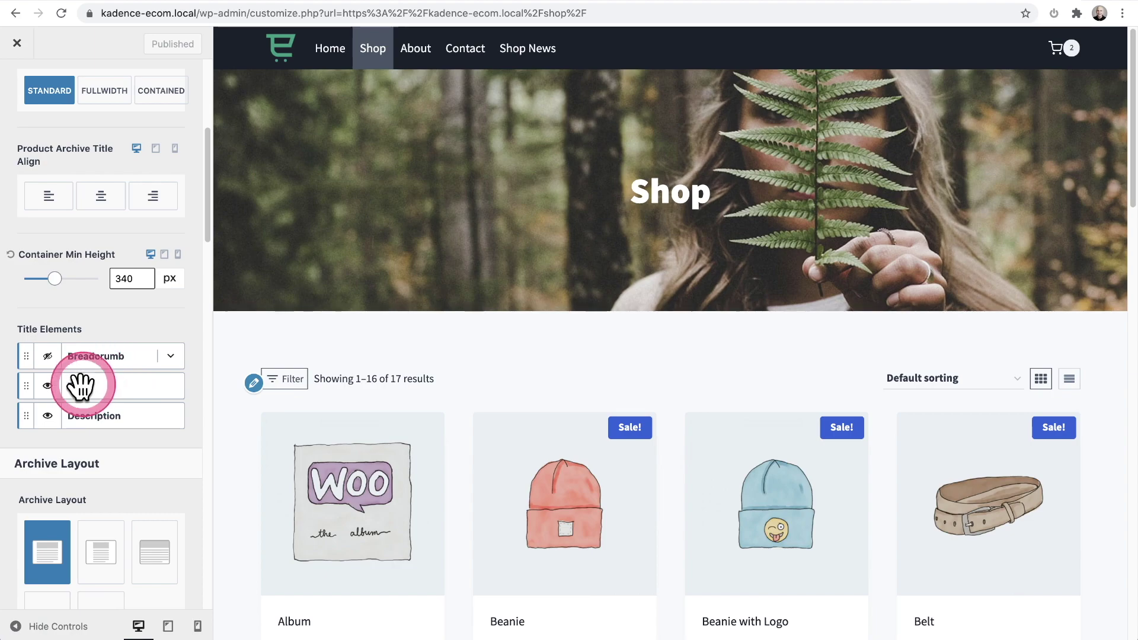
click(107, 417)
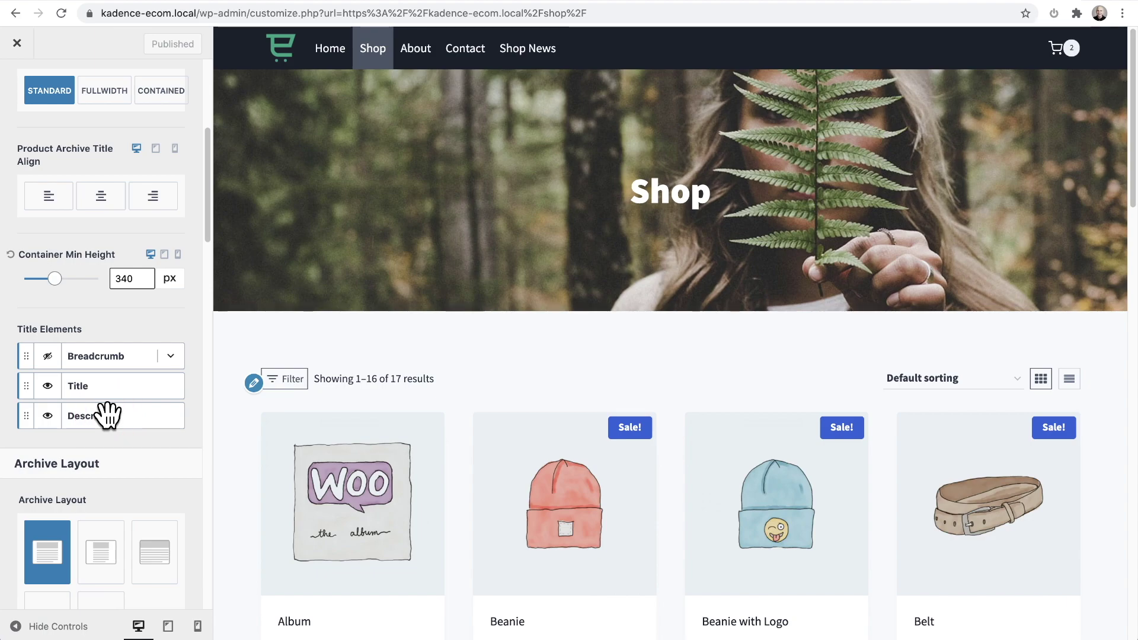
click(107, 415)
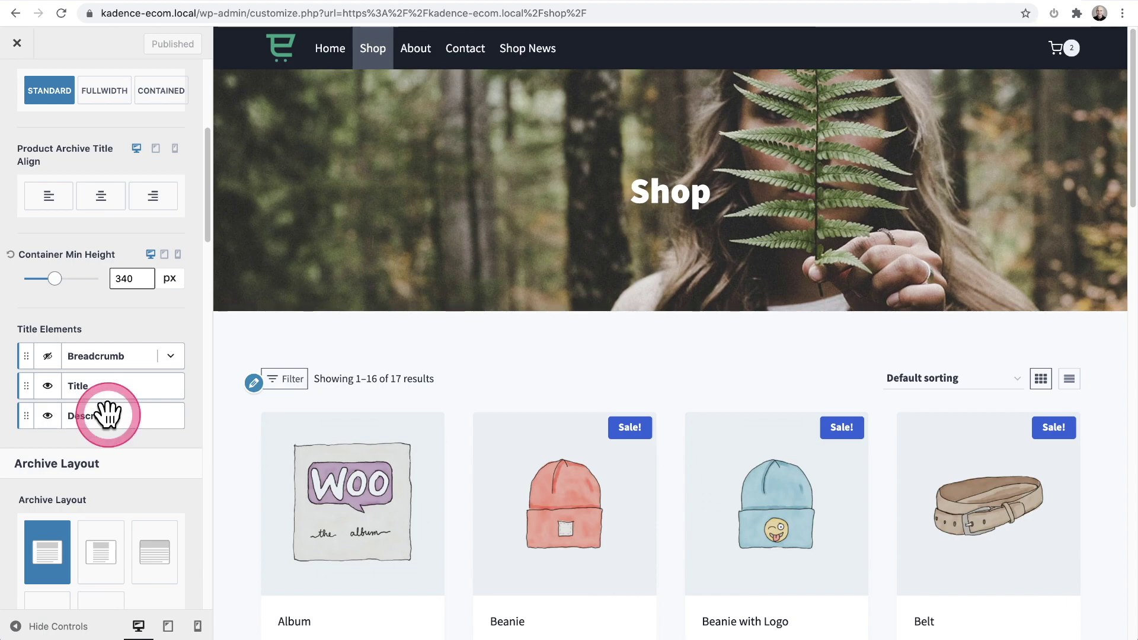
scroll(108, 415, up, 2)
scroll(107, 415, up, 4)
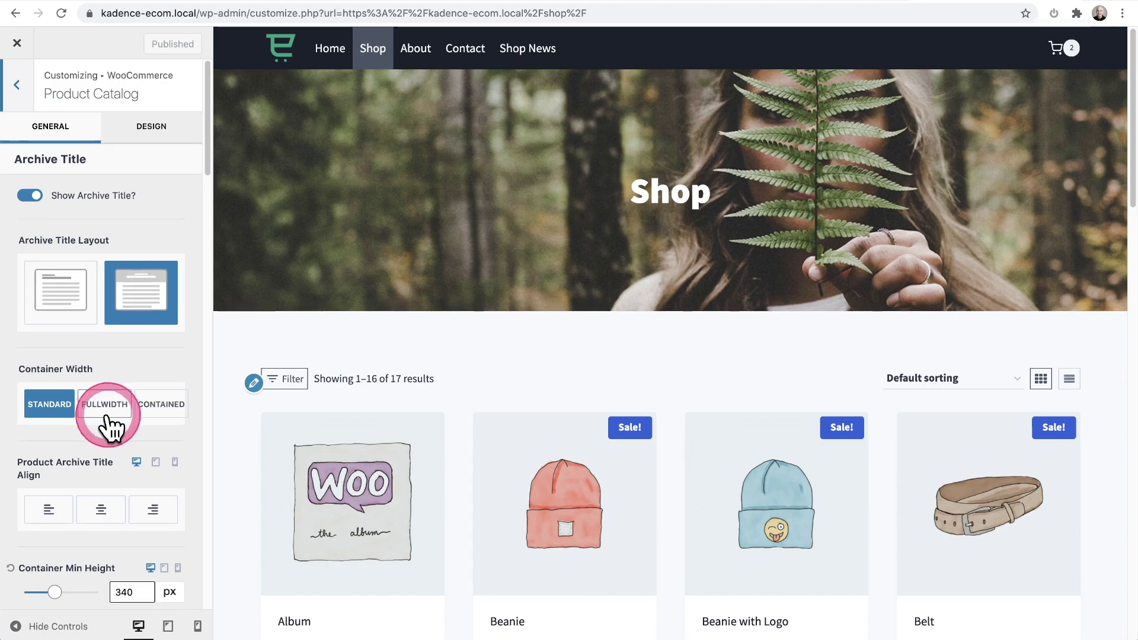
- Open the Archive Title Background settings and switch the background to an image
click(148, 127)
drag(148, 136, 95, 194)
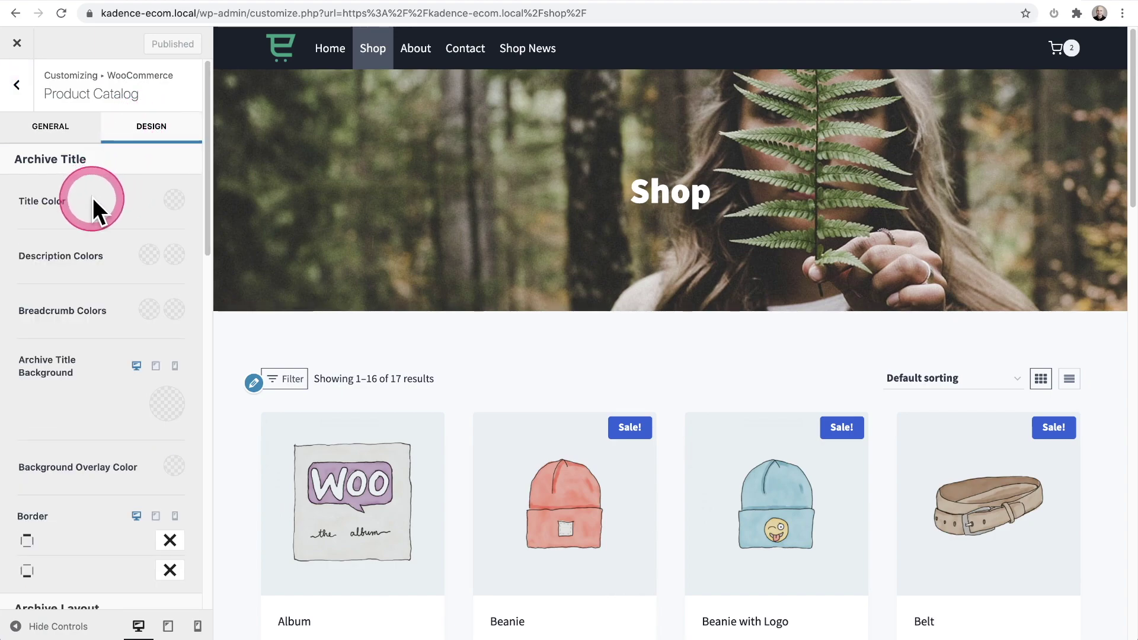
scroll(93, 197, down, 1)
scroll(101, 208, down, 1)
scroll(101, 208, down, 1)
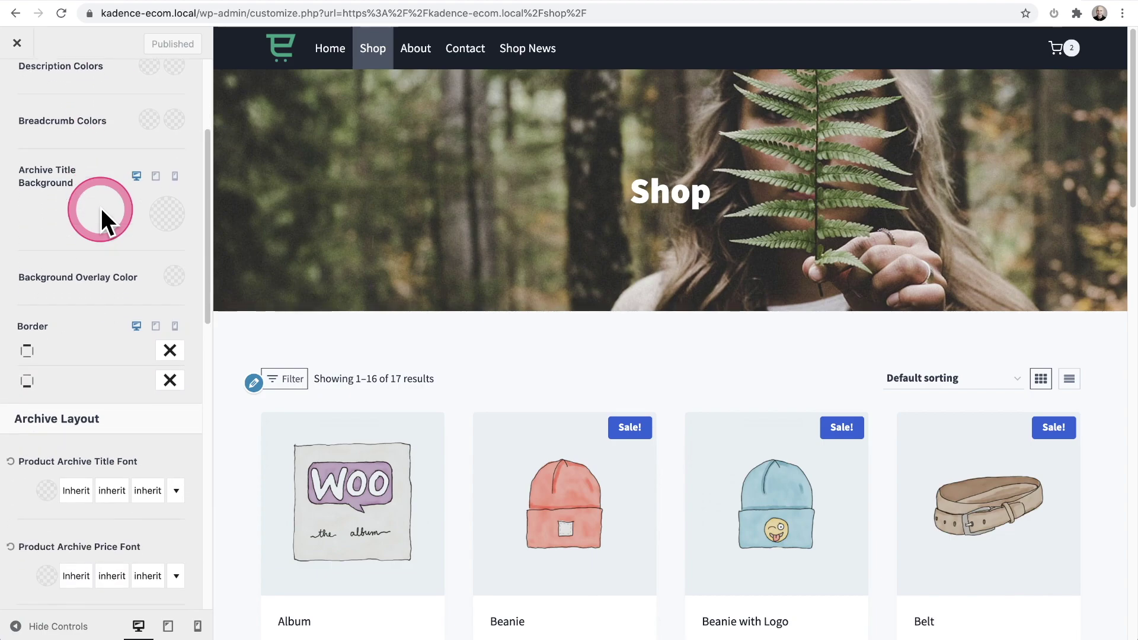
mouse_move(44, 186)
mouse_down()
mouse_move(38, 198)
mouse_move(65, 174)
mouse_move(165, 184)
mouse_move(161, 207)
mouse_up()
click(162, 208)
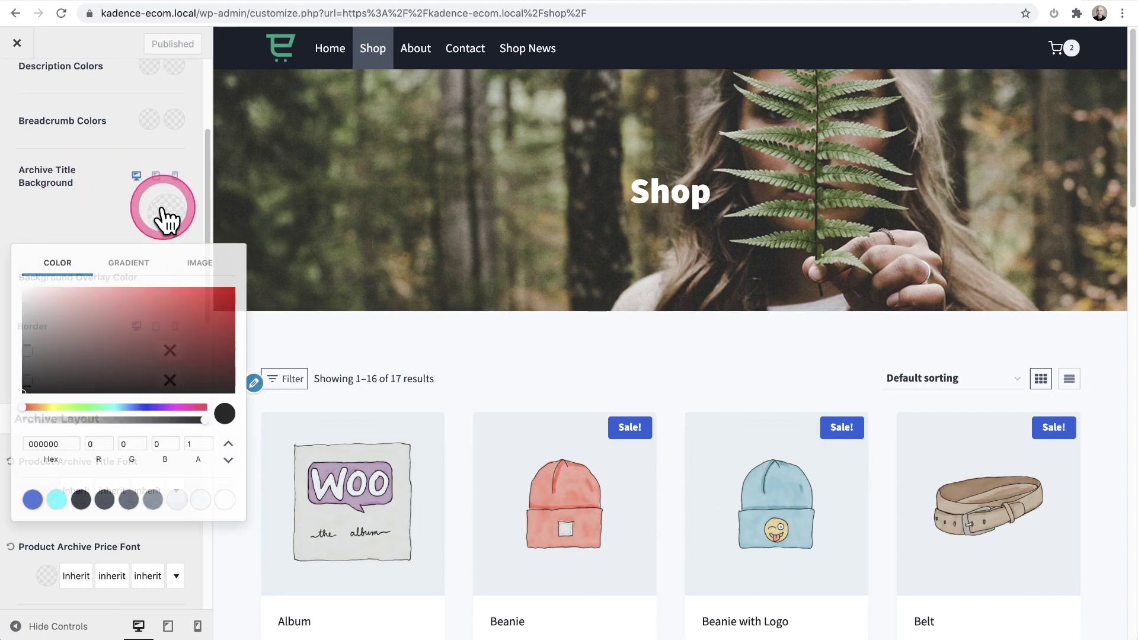
click(196, 264)
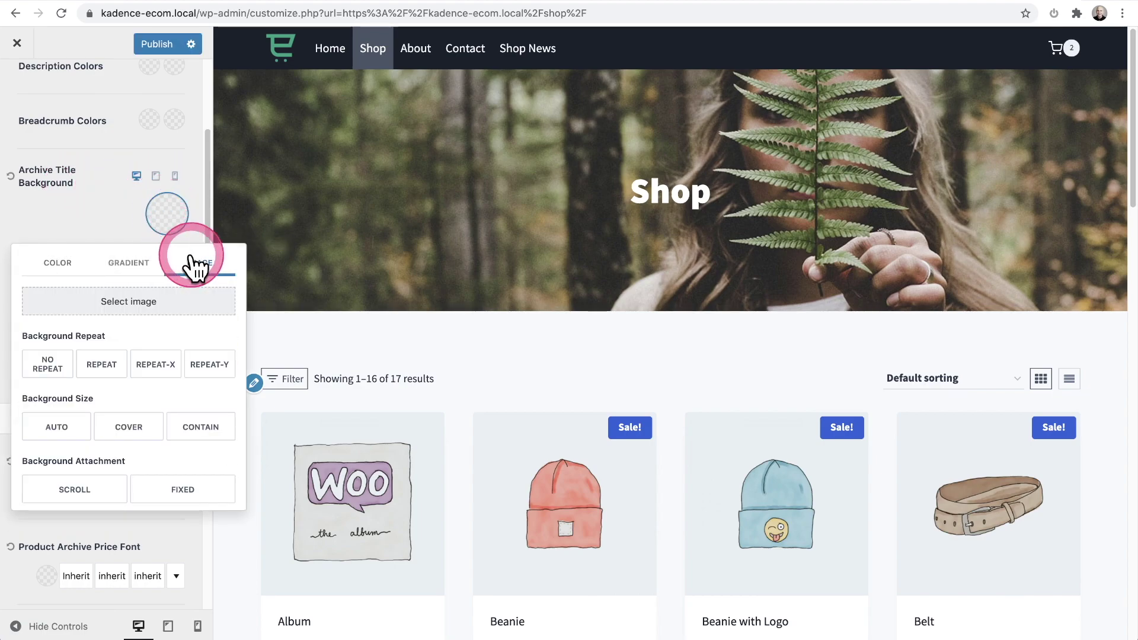
- Choose the boots-above-waterfall photo from the media library as the title background
click(142, 303)
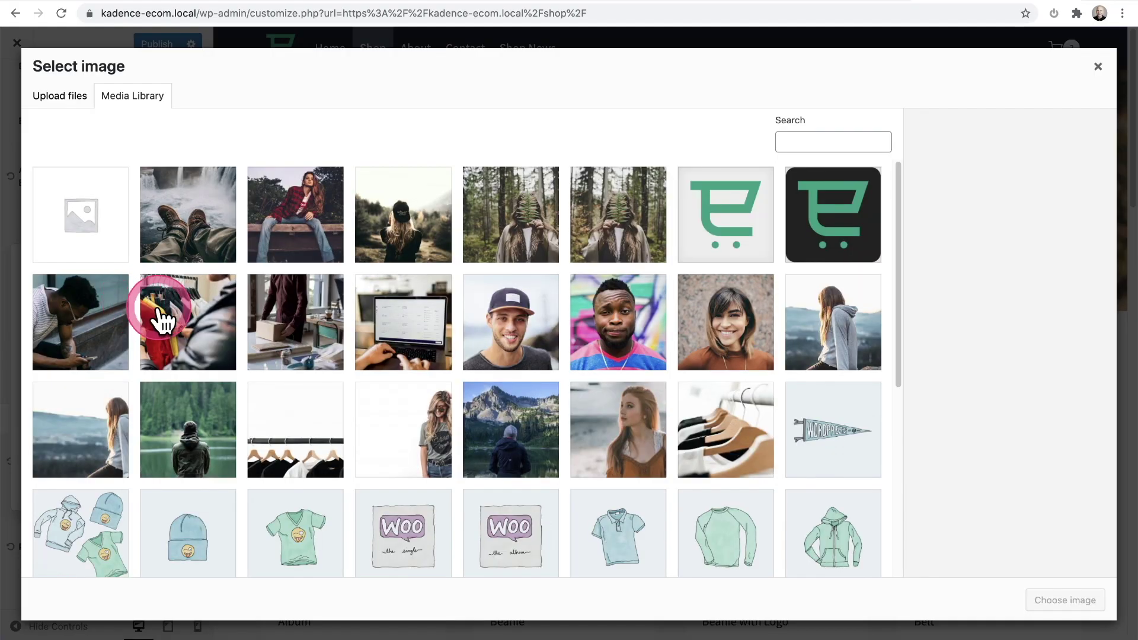
click(279, 323)
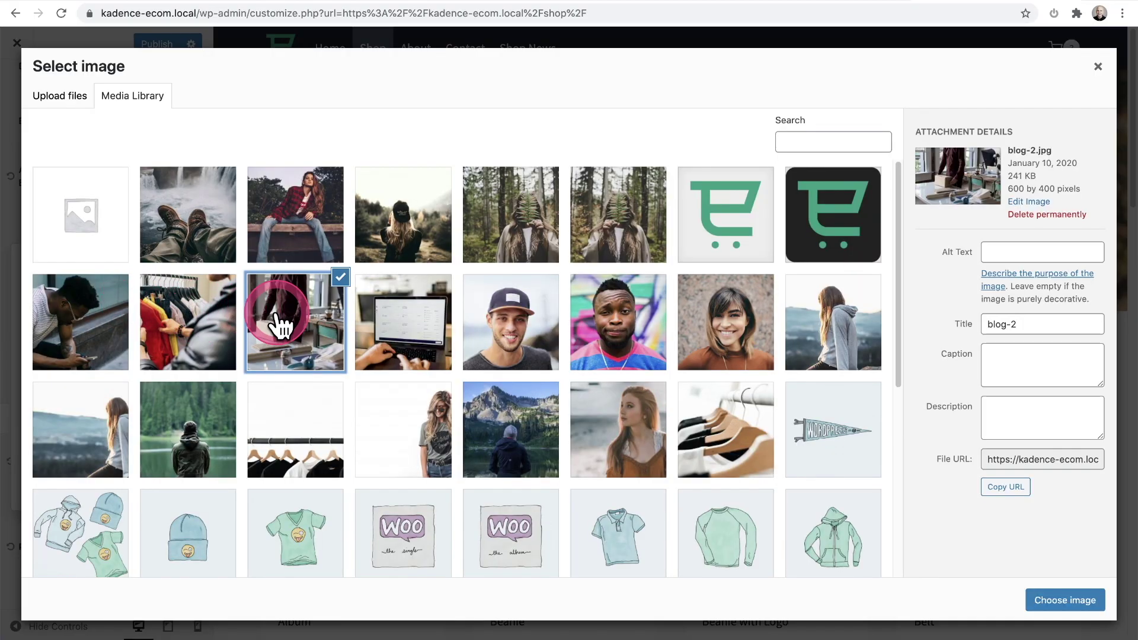
click(285, 327)
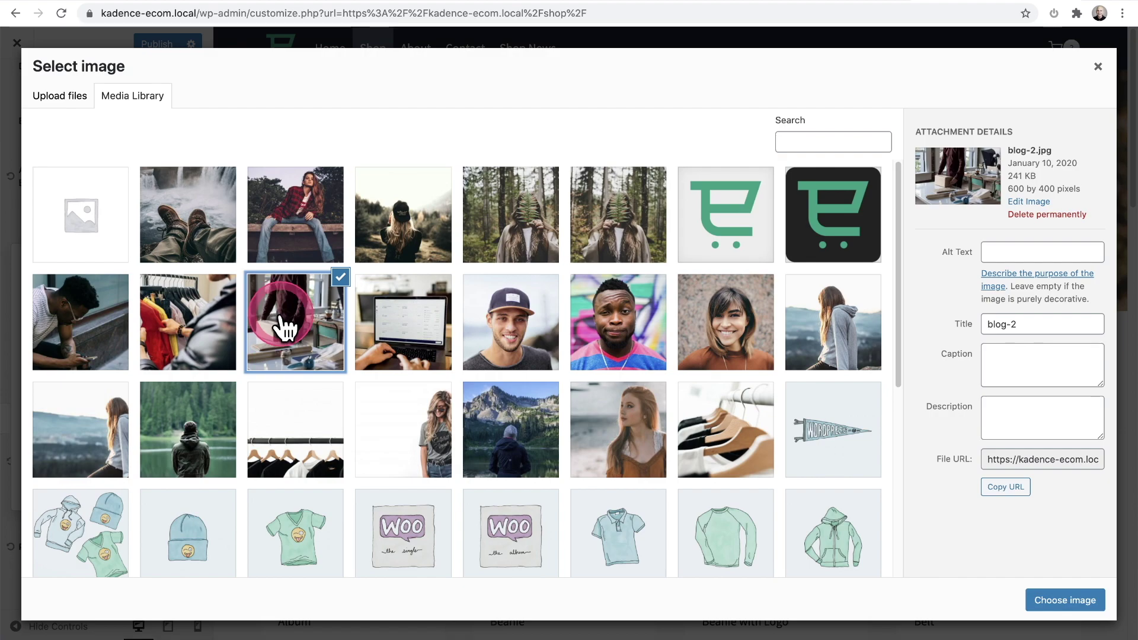
click(199, 225)
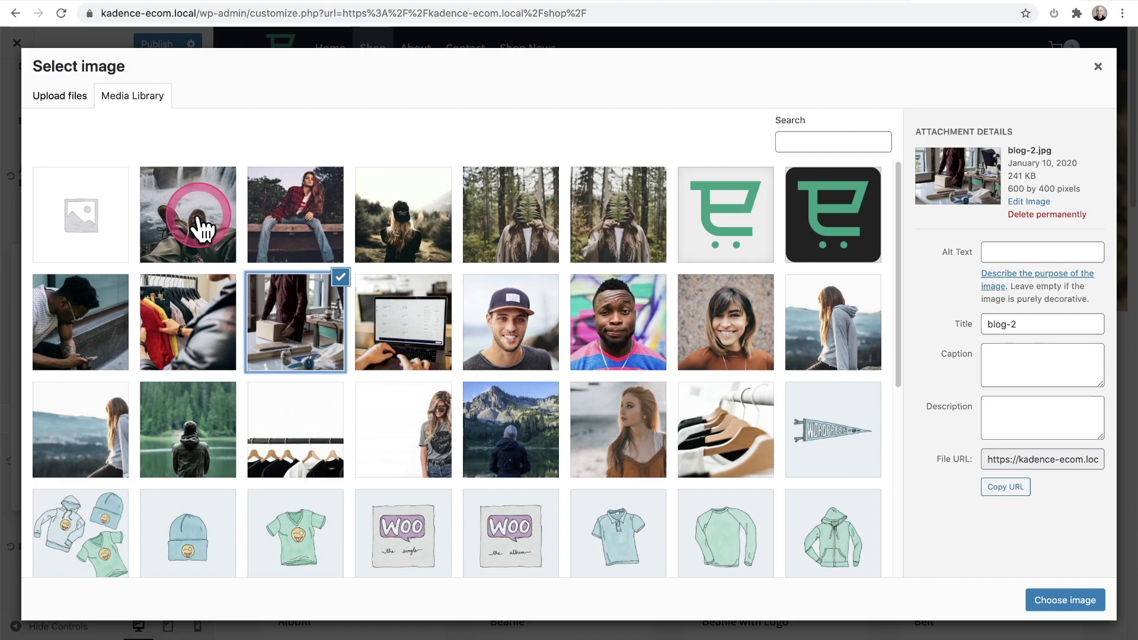
click(1066, 600)
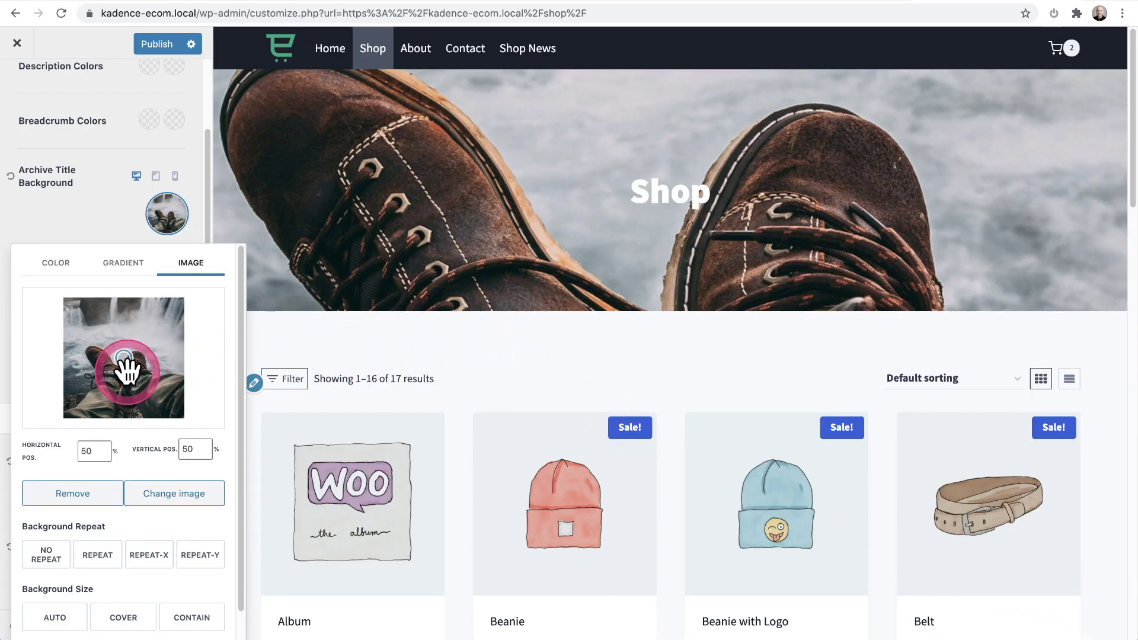
- Move the photo's focal point to 41%/48% and set Background Size to Cover
mouse_move(123, 363)
mouse_down()
mouse_move(109, 264)
mouse_move(107, 317)
mouse_move(123, 371)
mouse_move(148, 382)
mouse_move(116, 333)
mouse_move(114, 355)
mouse_up()
scroll(98, 356, down, 1)
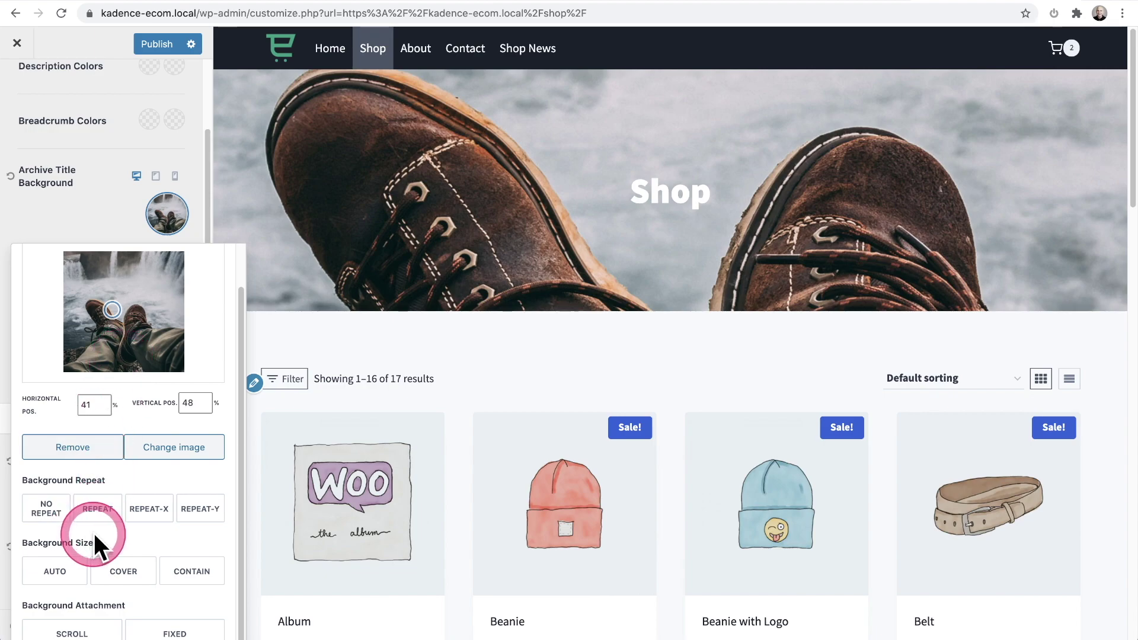
click(122, 572)
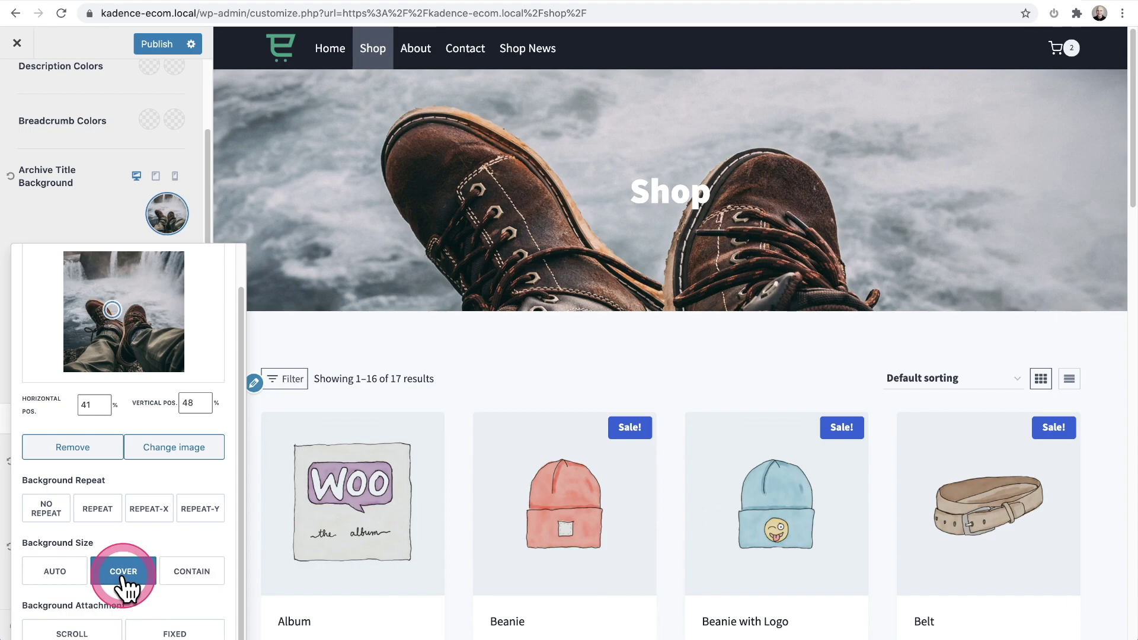
click(54, 572)
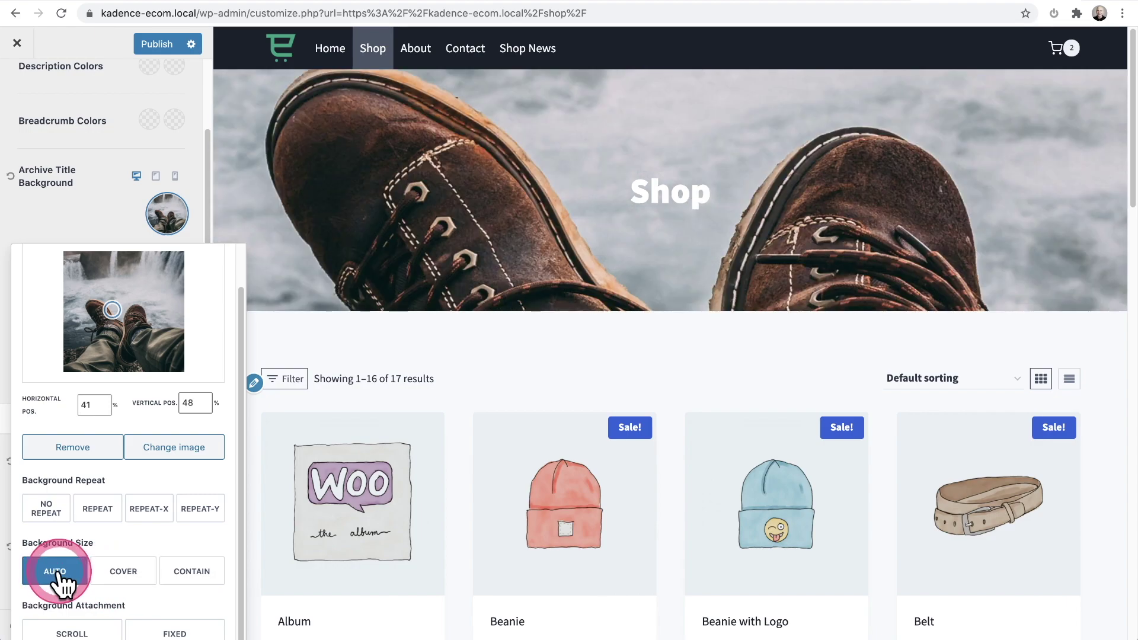
click(123, 574)
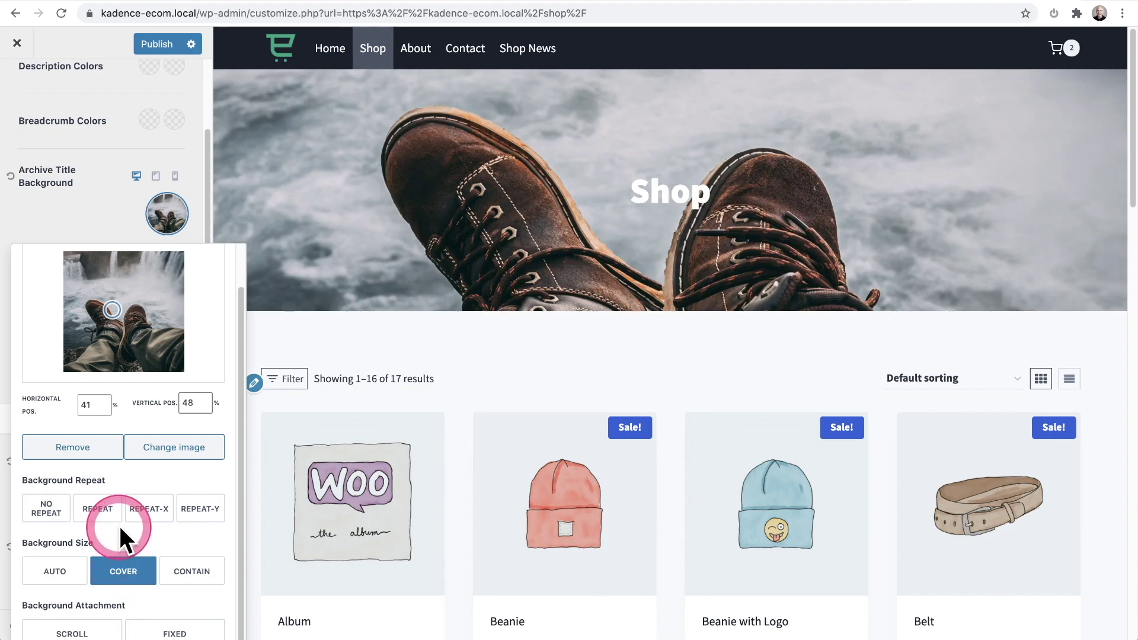
click(76, 214)
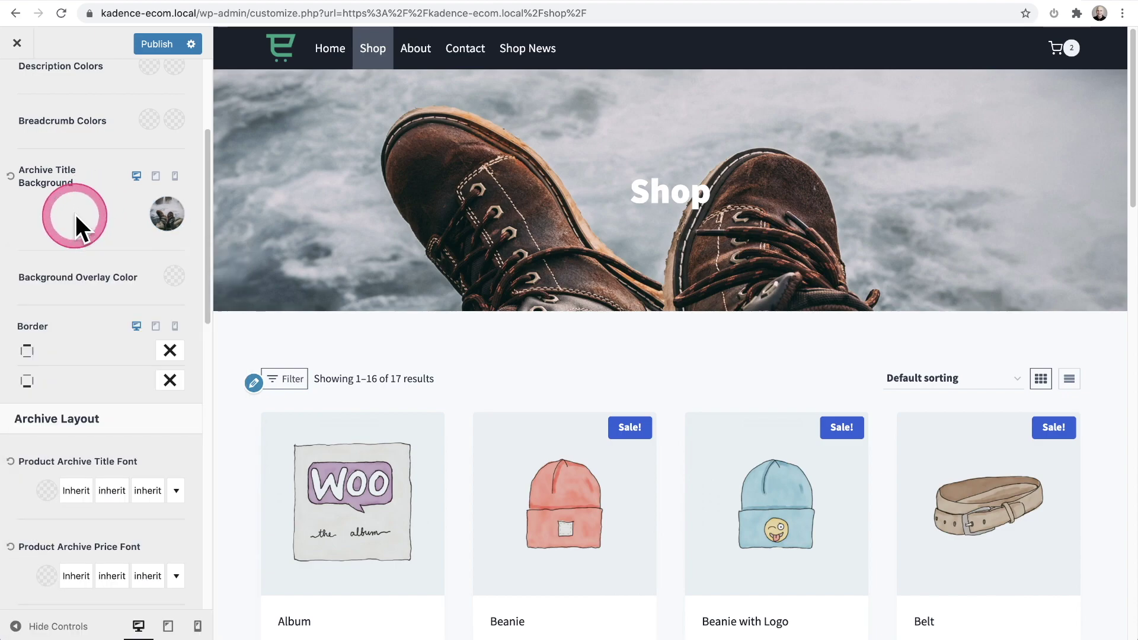
- Add a 1A202C background overlay at 0.5 opacity and publish the changes
click(175, 278)
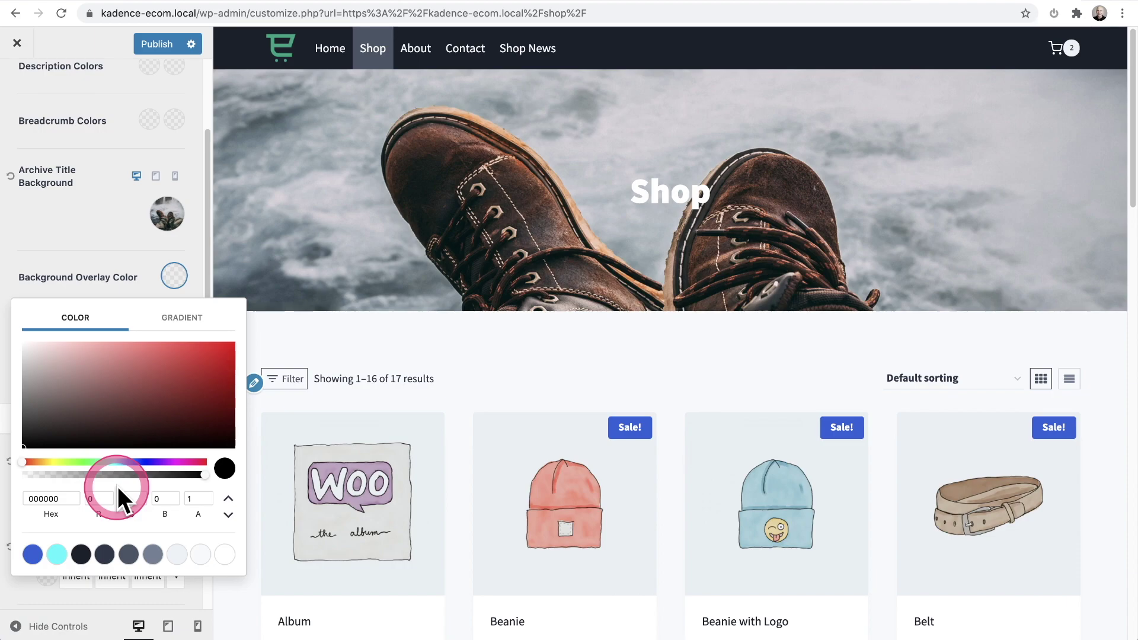
click(81, 554)
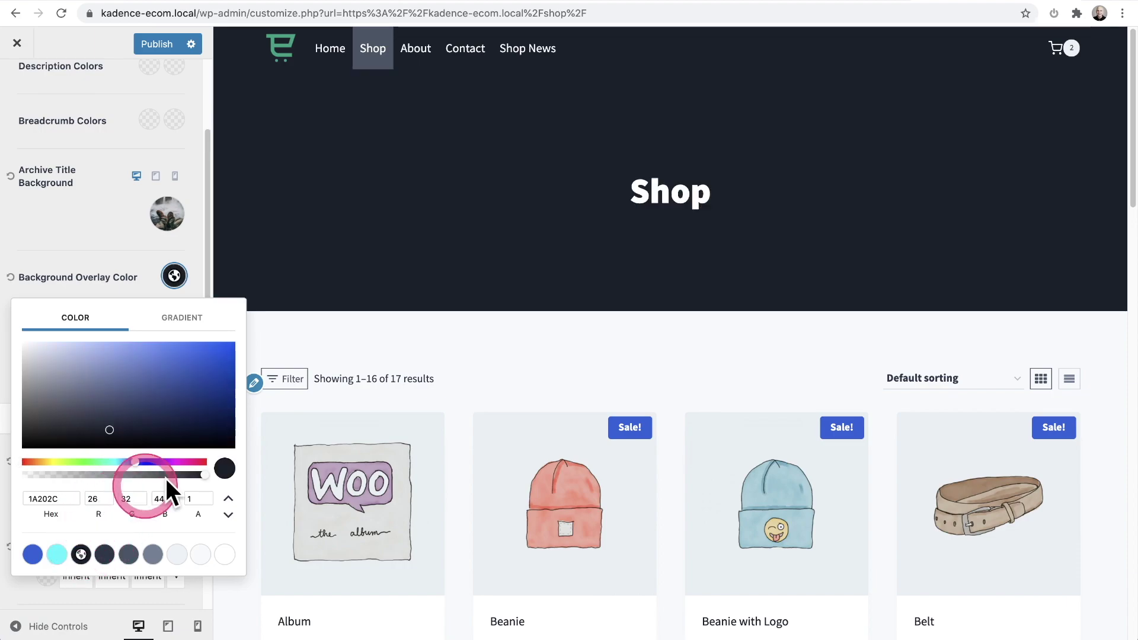
drag(166, 478, 116, 467)
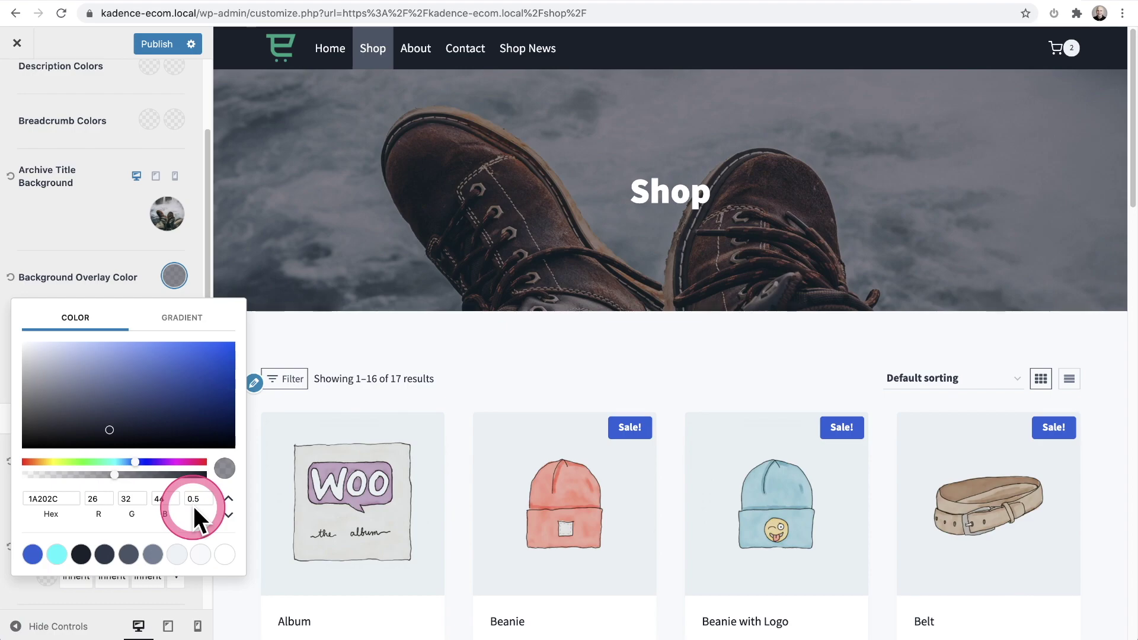
click(89, 260)
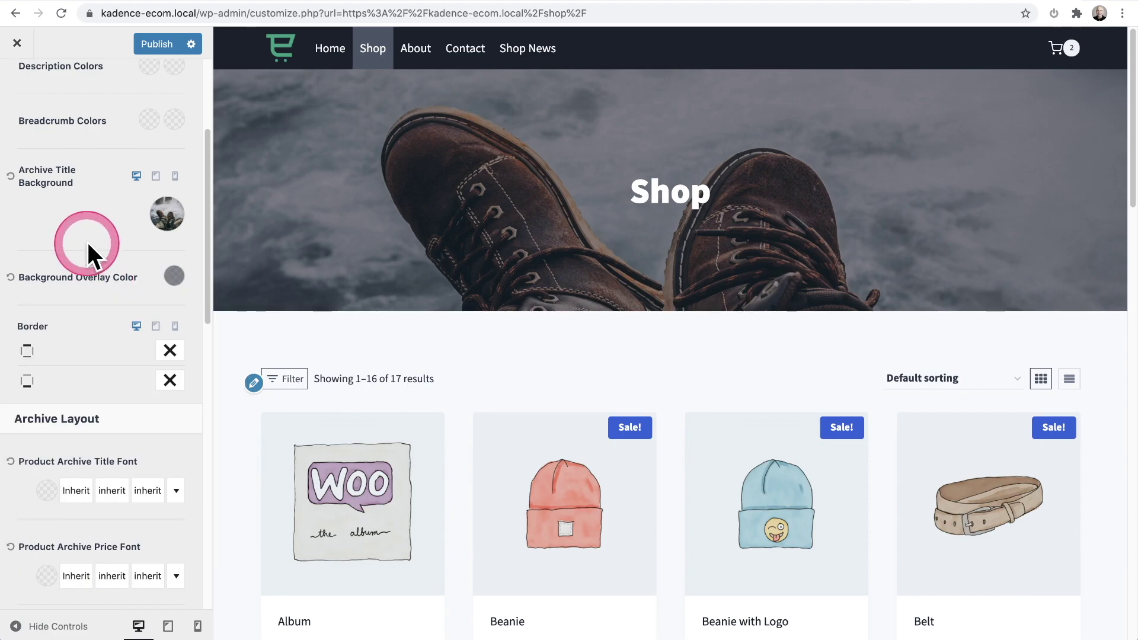
click(155, 43)
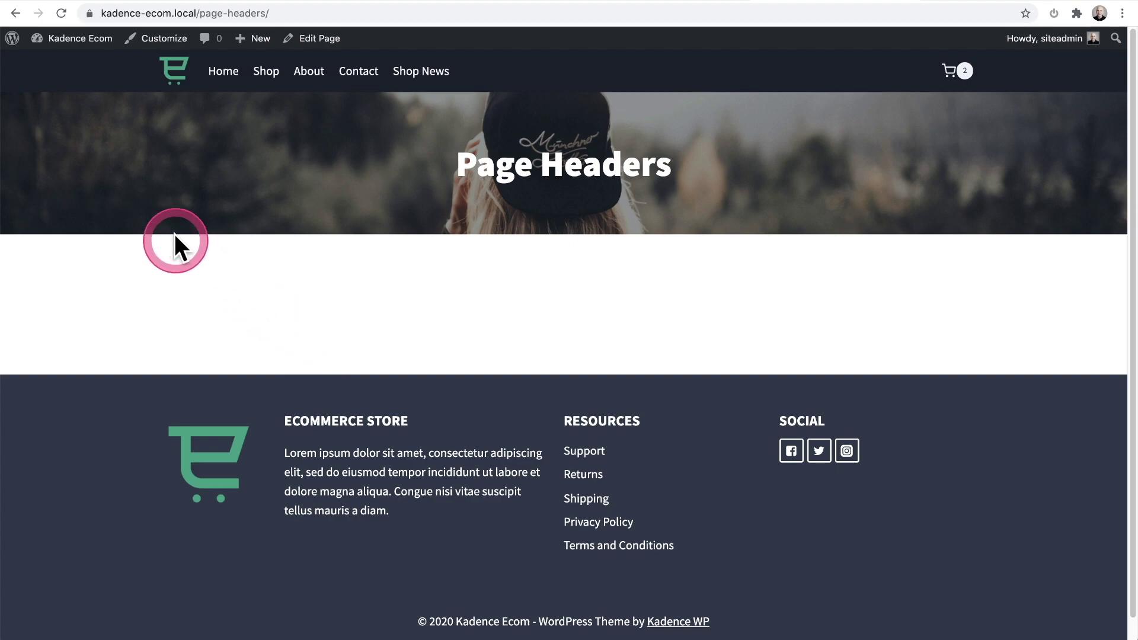
- Turn on Enable Transparent Header under Header > Transparent Header for the Page Headers page
click(149, 43)
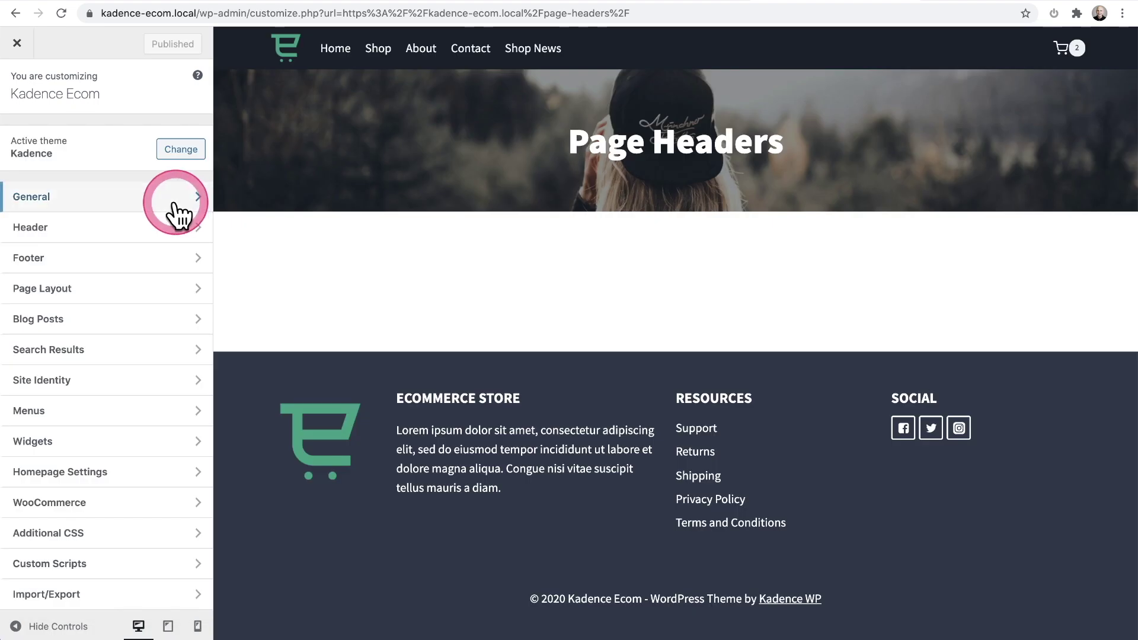
click(83, 232)
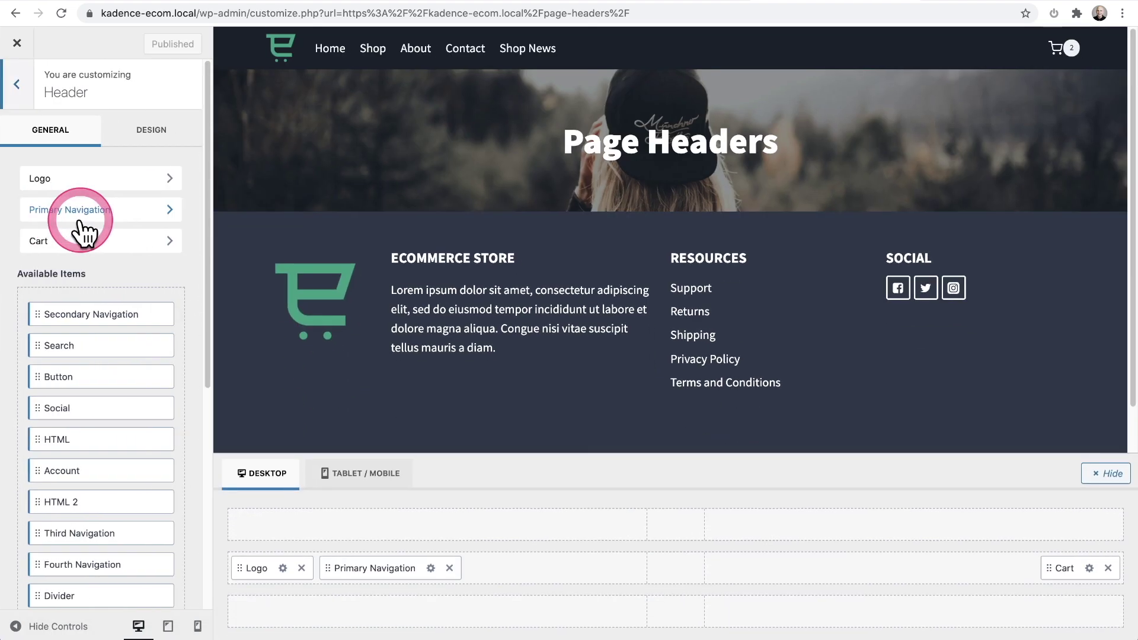
scroll(77, 230, down, 6)
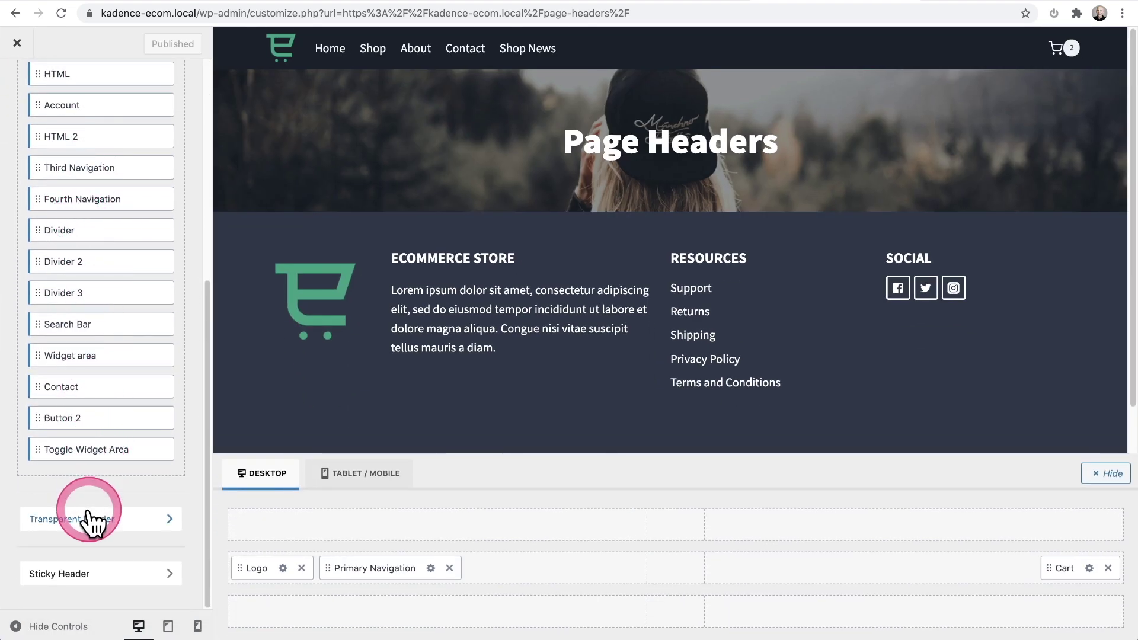
click(90, 521)
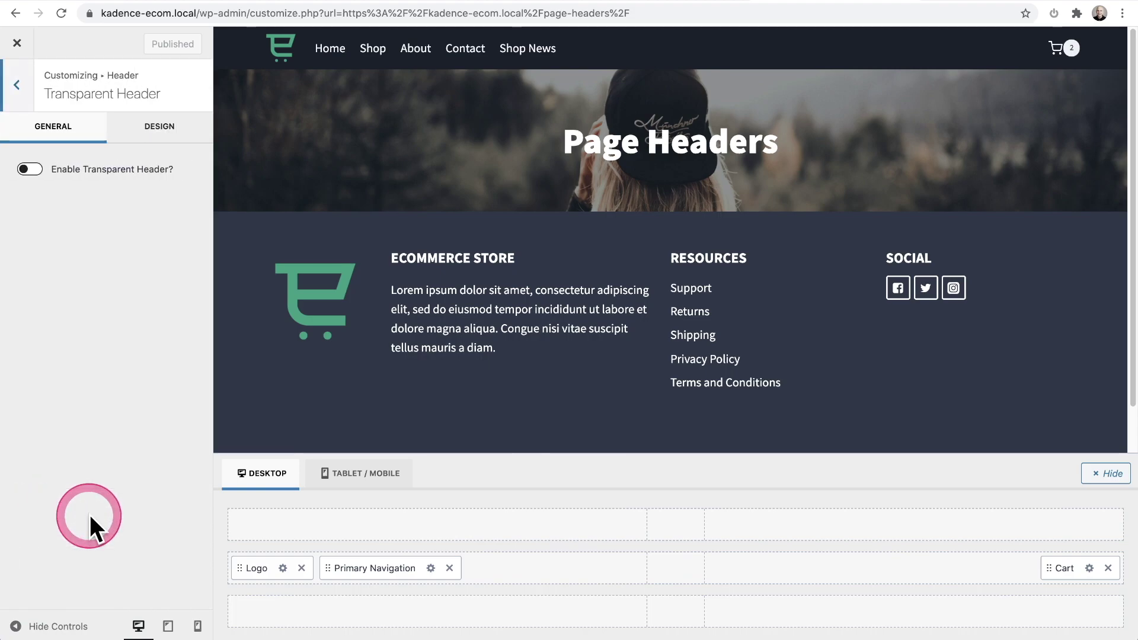
click(32, 169)
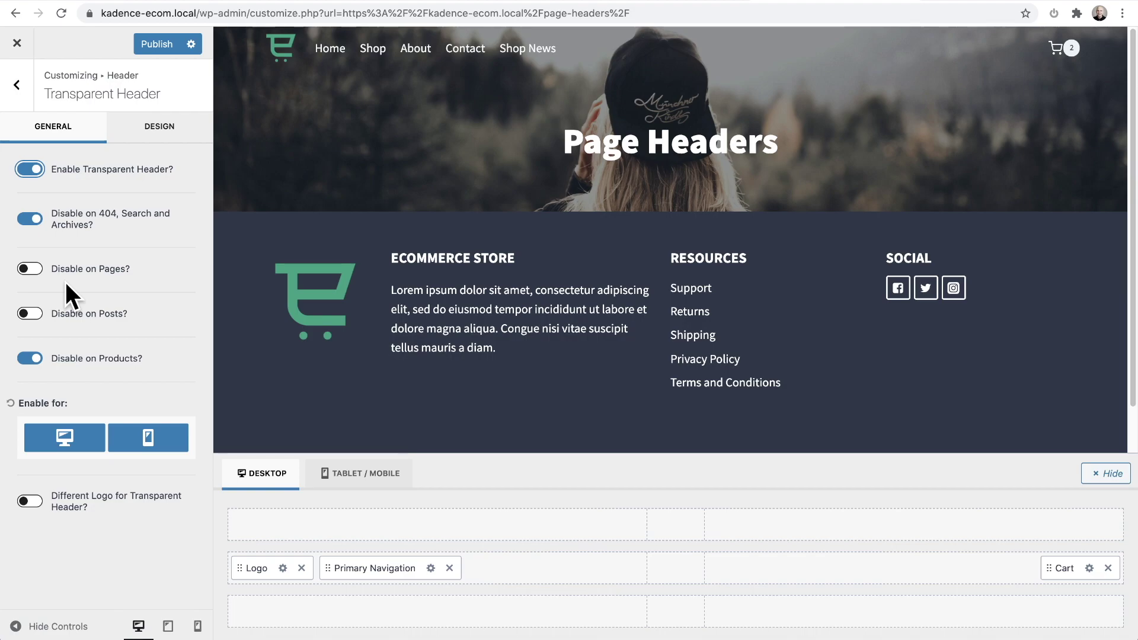
- Click through the site preview showing the menu over the photo banner
click(581, 176)
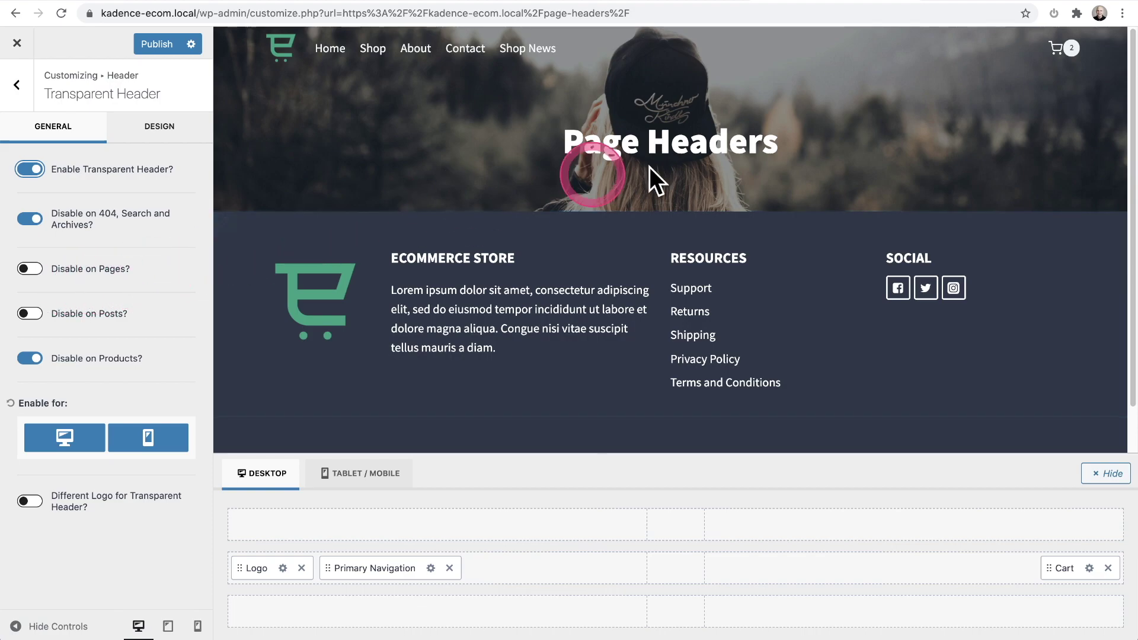
click(806, 76)
click(676, 60)
click(789, 174)
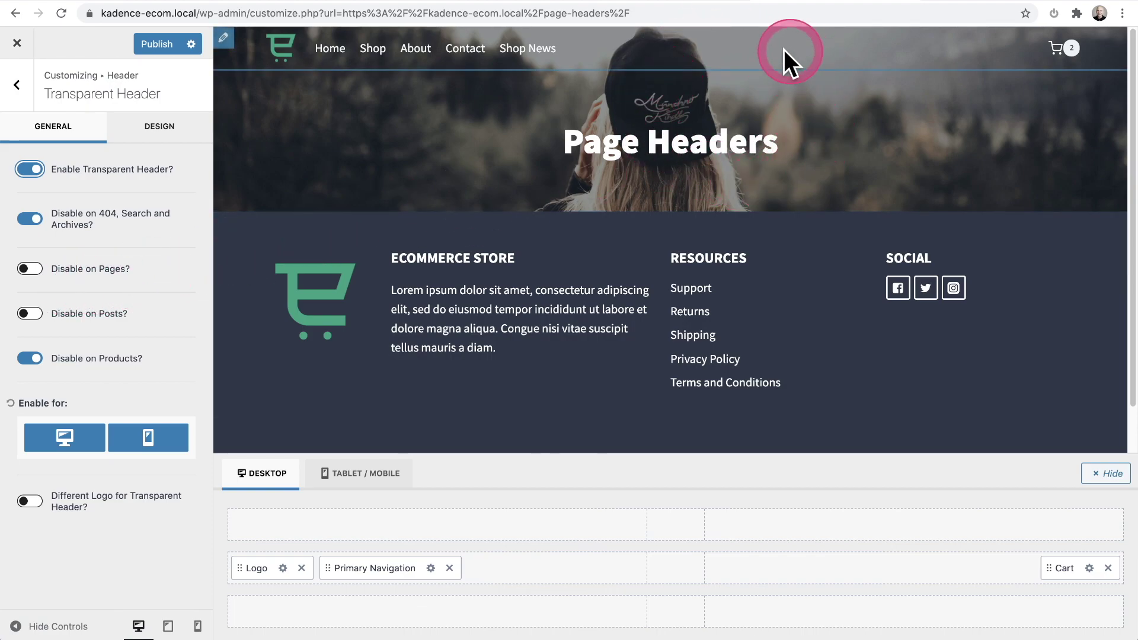